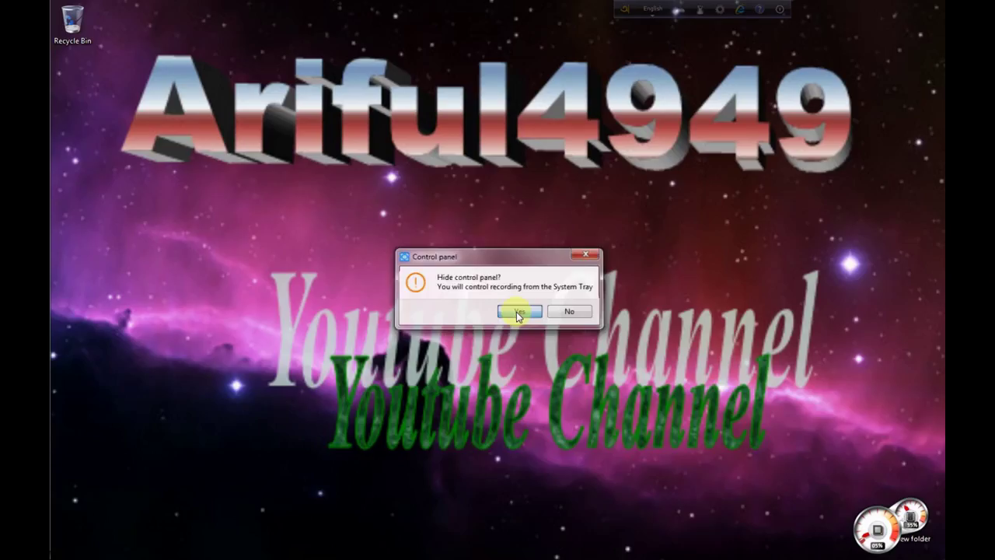
Launch Word 2003 from the Start menu and close the Getting Started pane.
left_click(517, 312)
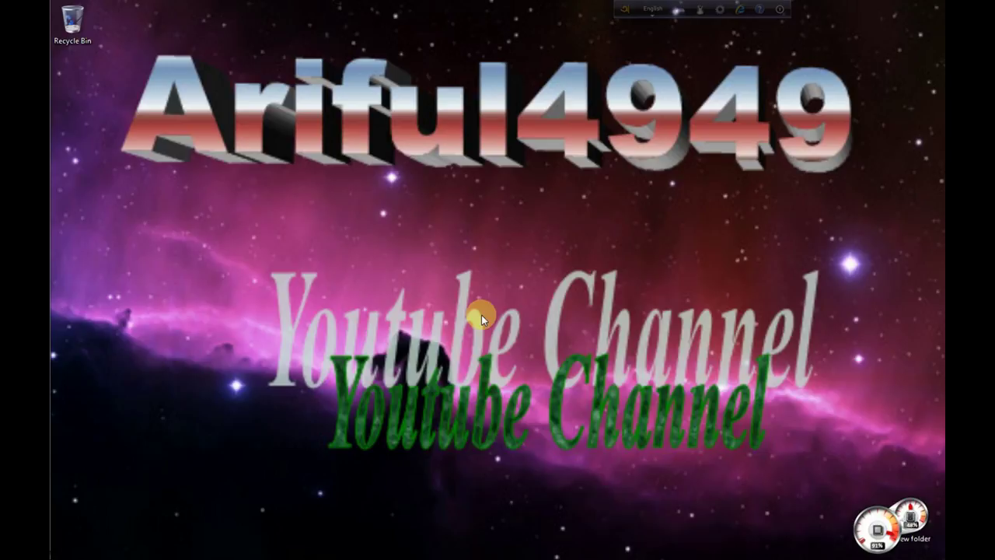
left_click(68, 17)
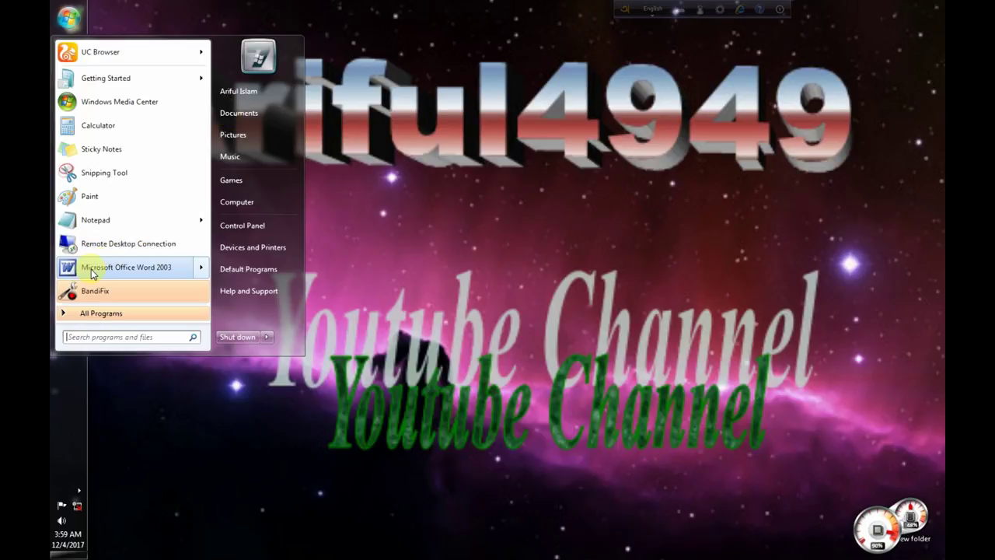
mouse_move(126, 266)
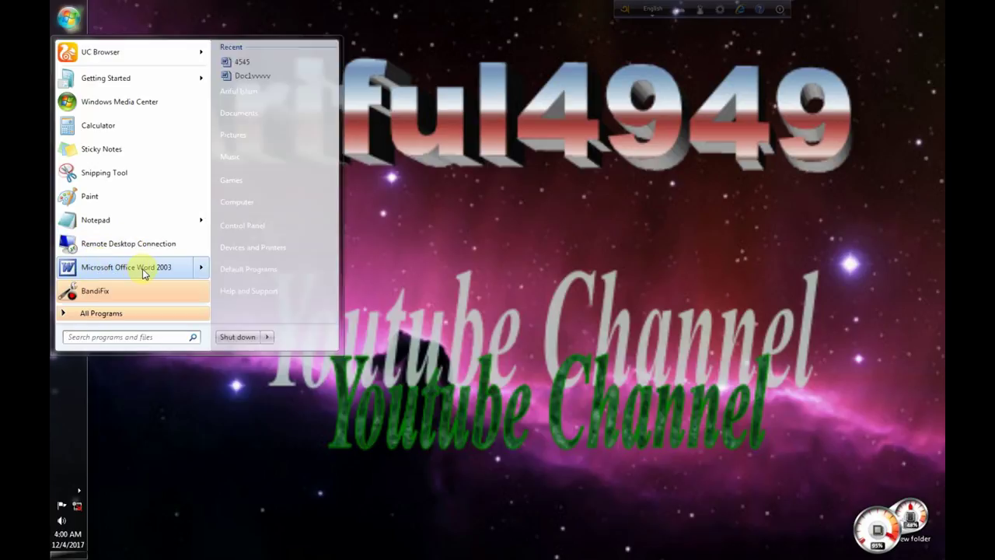
left_click(140, 267)
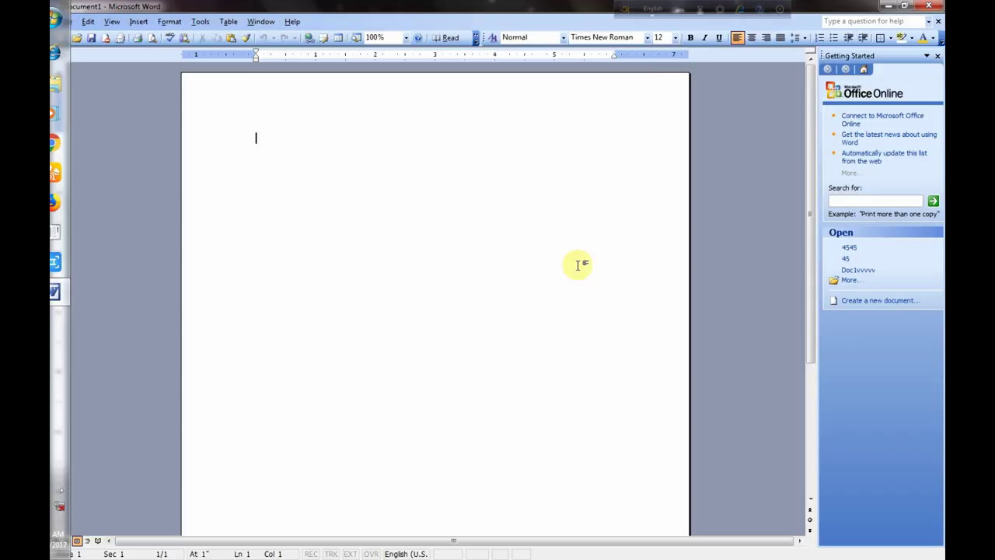
left_click(938, 57)
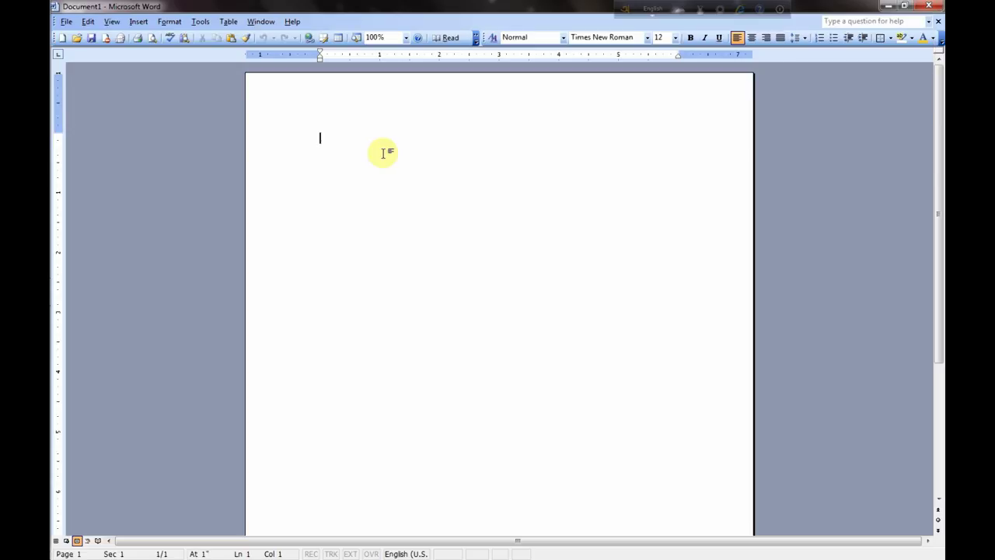
Type a name, copy it, and paste it until ten identical name lines fill the page.
type("am")
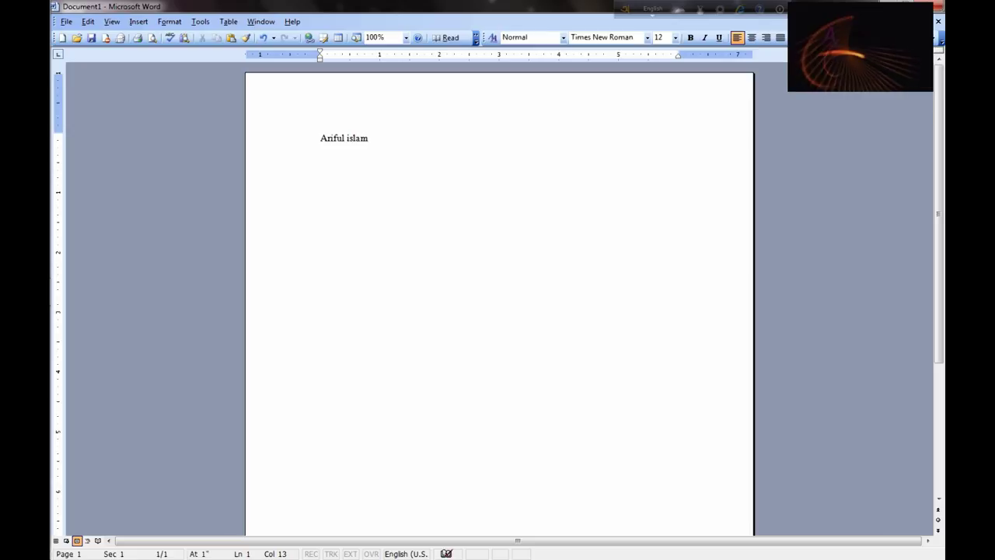
key("ctrl+a")
key("ctrl+c")
key("ctrl+c")
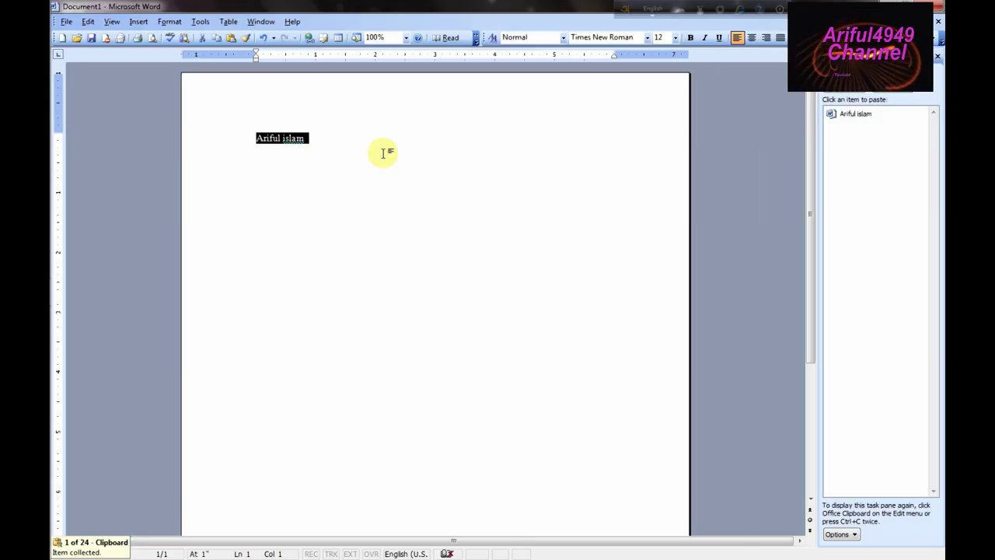
left_click(384, 153)
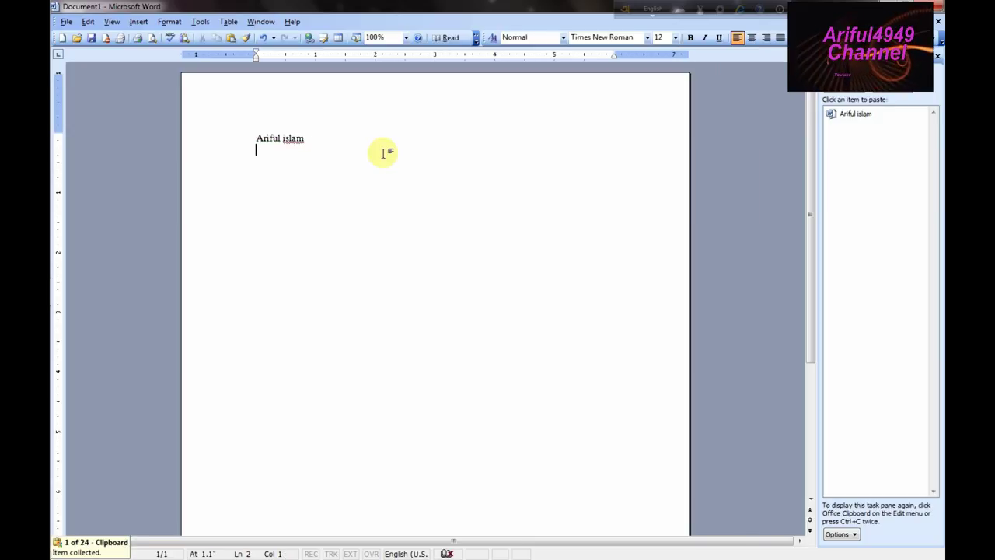
key("ctrl+v")
key("ctrl+v")
key("ctrl+v")
key("ctrl+v")
key("ctrl+v")
key("ctrl+v")
key("ctrl+v")
key("ctrl+v")
key("ctrl+v")
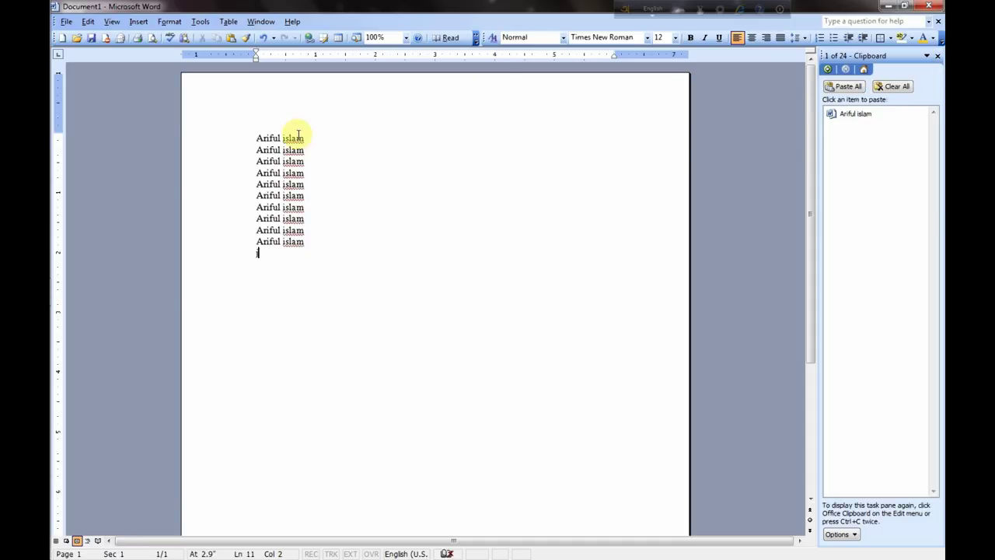
key("ctrl+a")
left_click(412, 173)
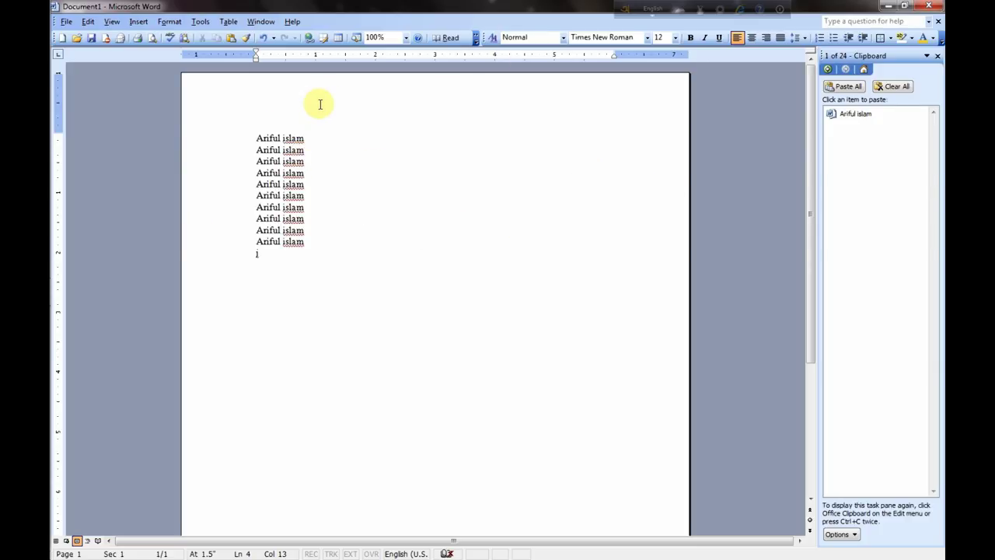
Create a new blank document from File > New.
left_click(67, 22)
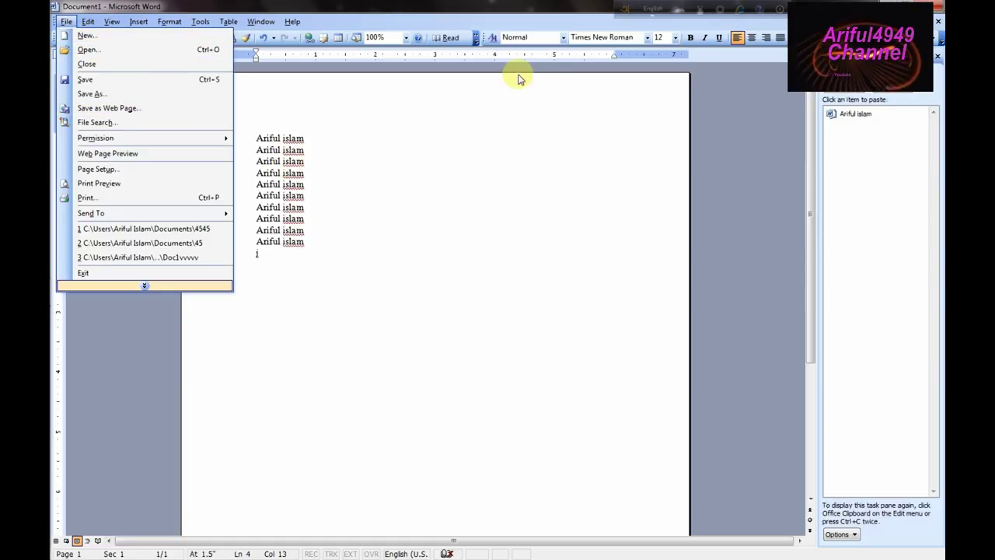
left_click(409, 162)
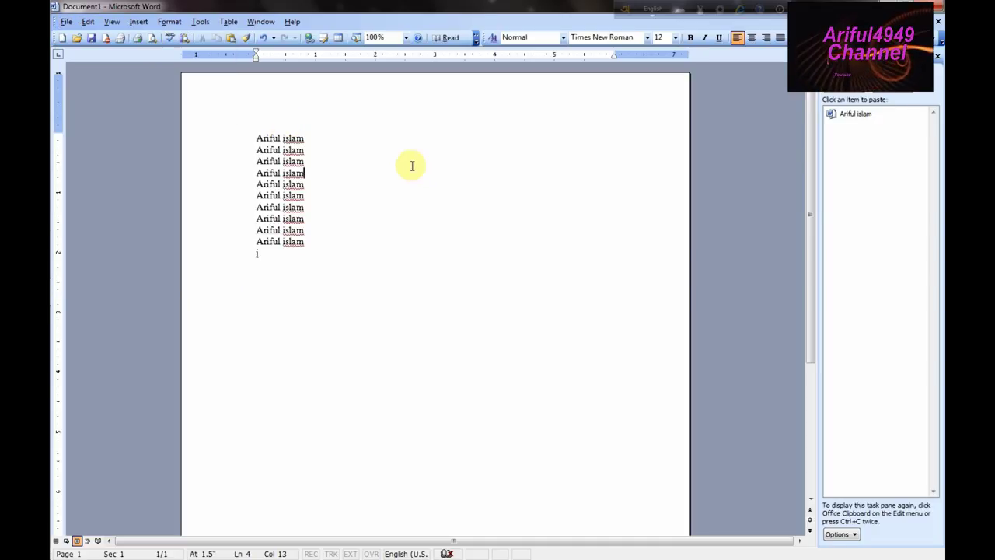
left_click(67, 22)
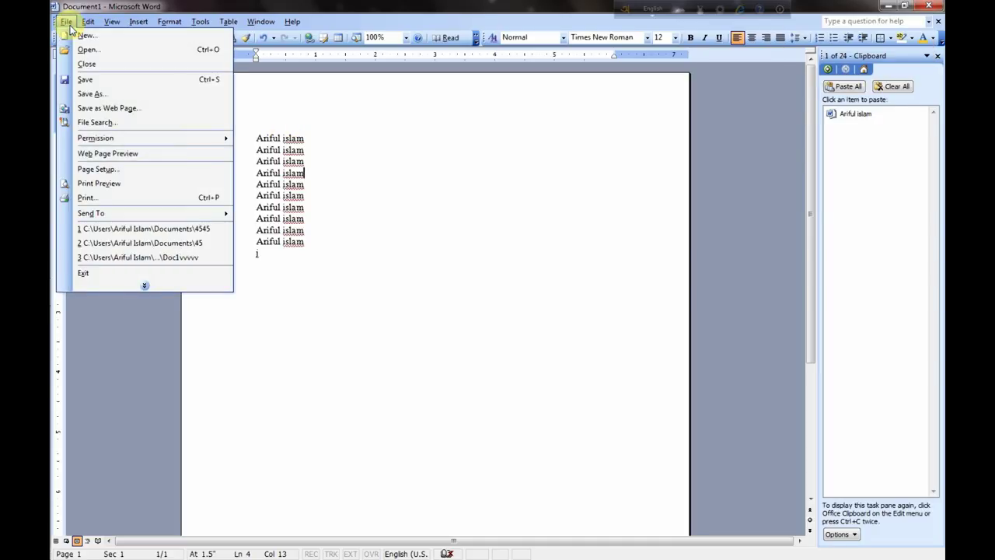
left_click(82, 37)
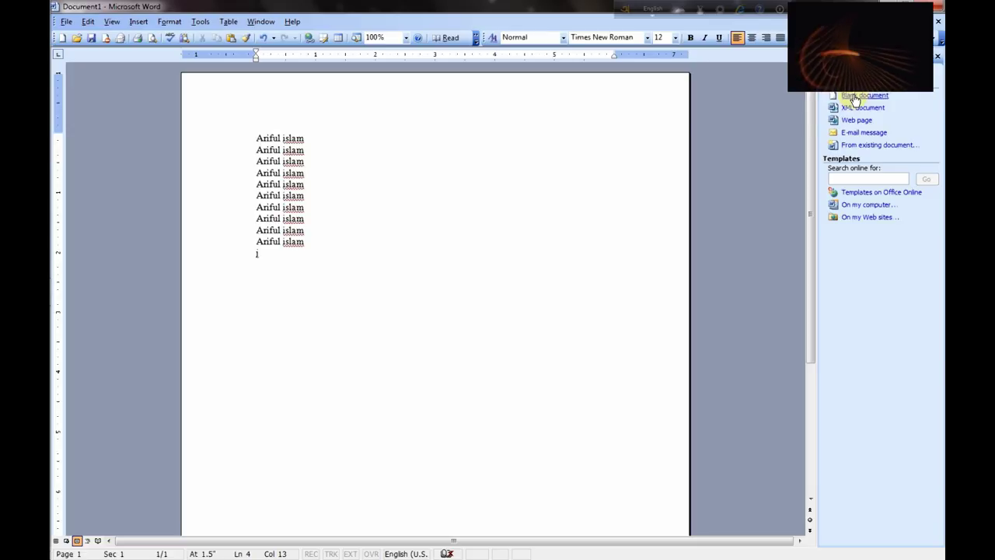
left_click(853, 97)
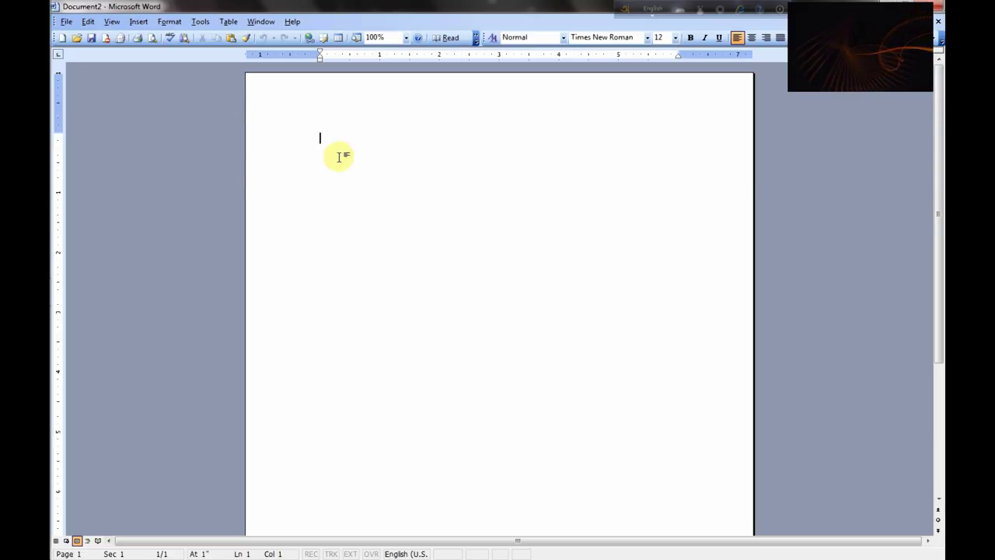
Restore the new document to a smaller window and drag it up and right.
left_click(904, 6)
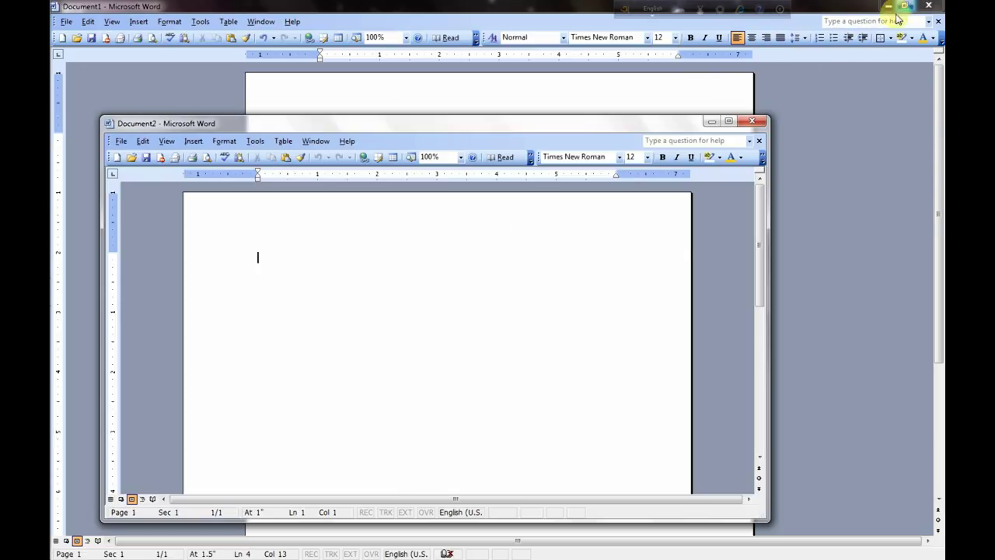
left_click_drag(500, 126, 506, 169)
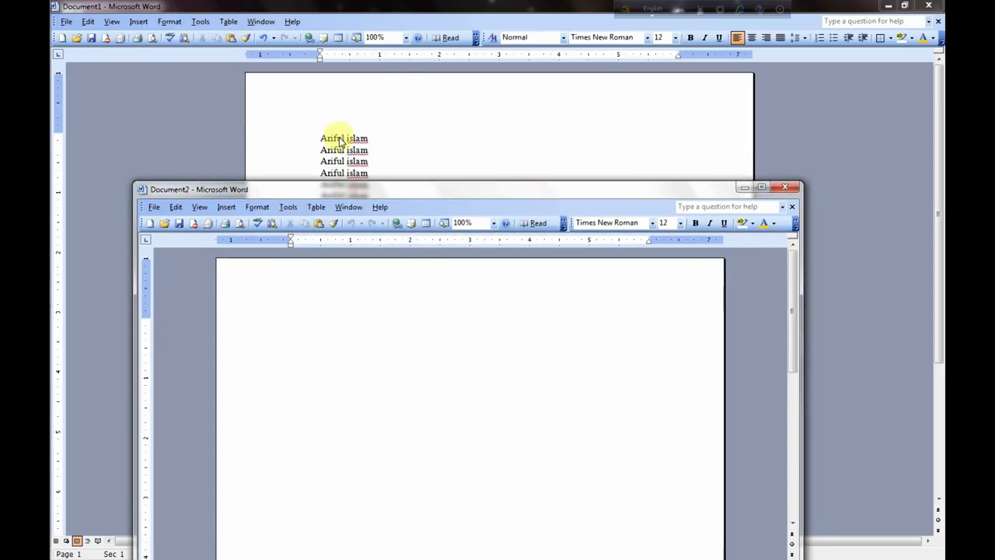
left_click_drag(459, 194, 503, 84)
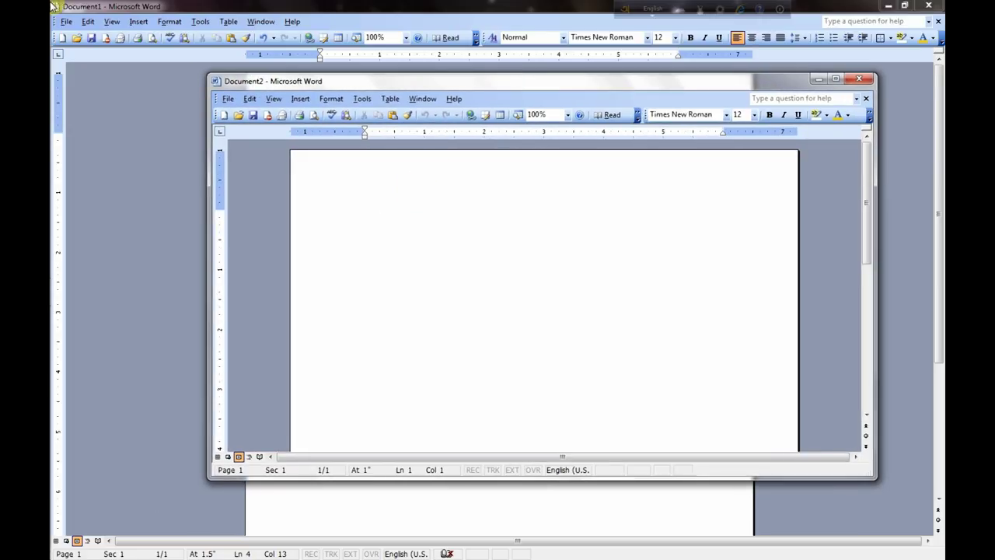
Bring Document1 forward and open Doc1vvvvv from My Documents.
left_click(67, 25)
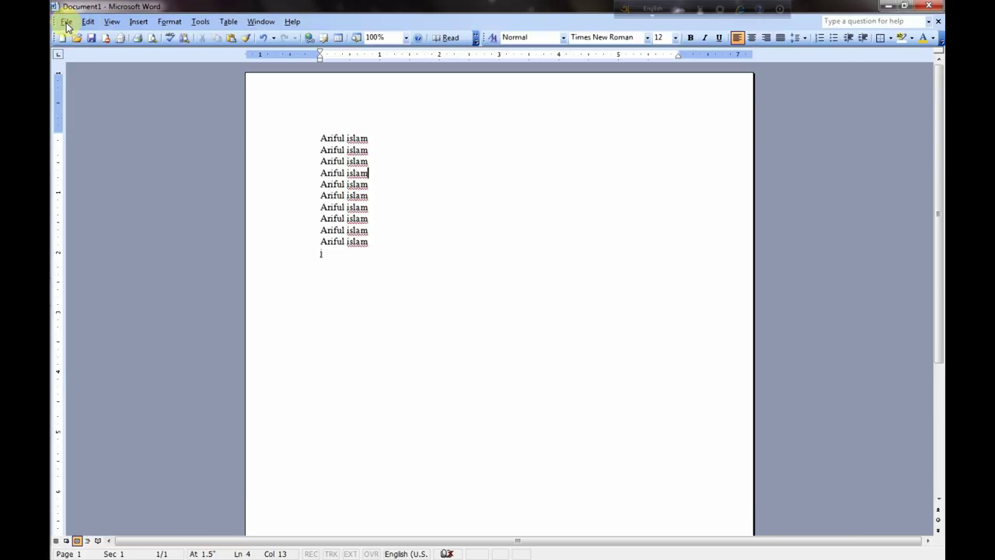
left_click(66, 23)
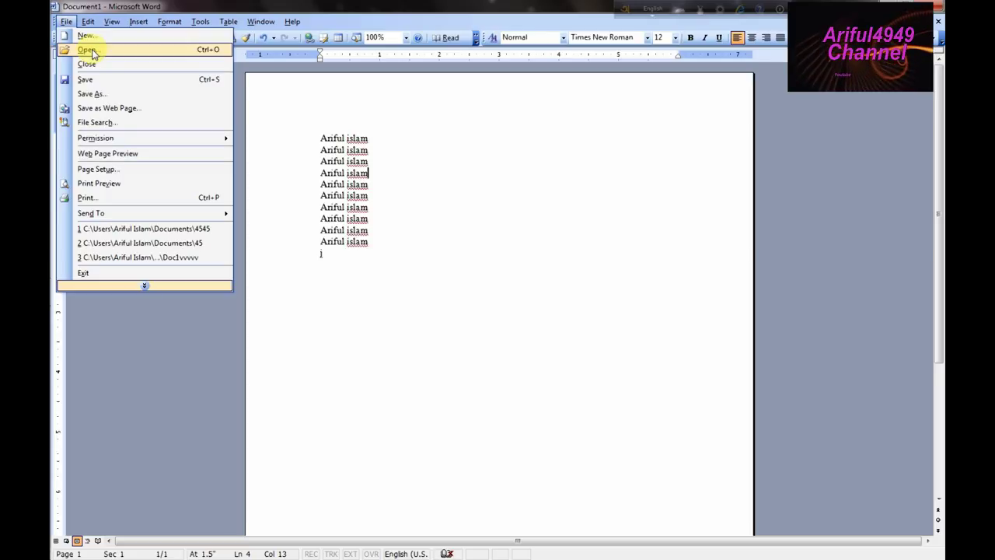
left_click(93, 51)
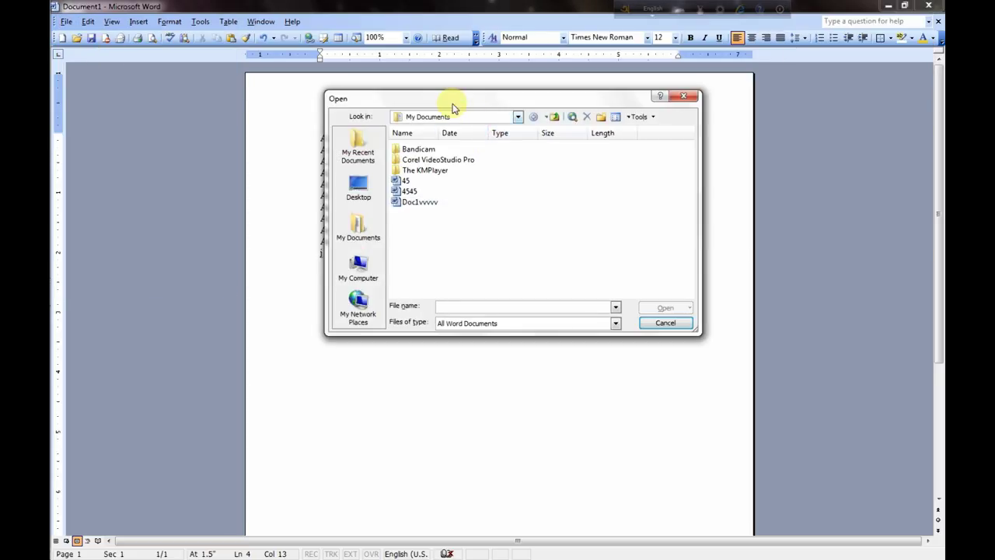
left_click_drag(448, 102, 397, 88)
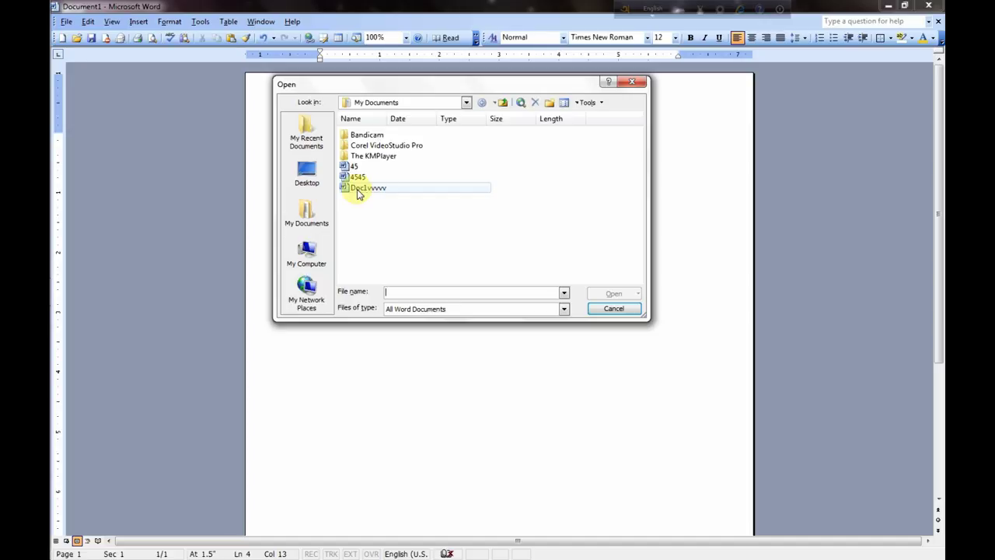
left_click(358, 194)
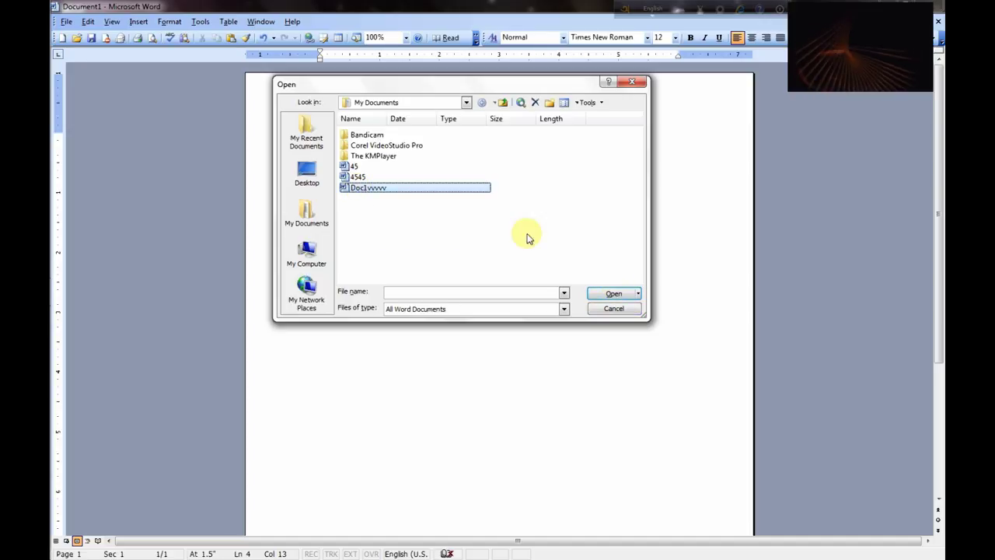
left_click(612, 294)
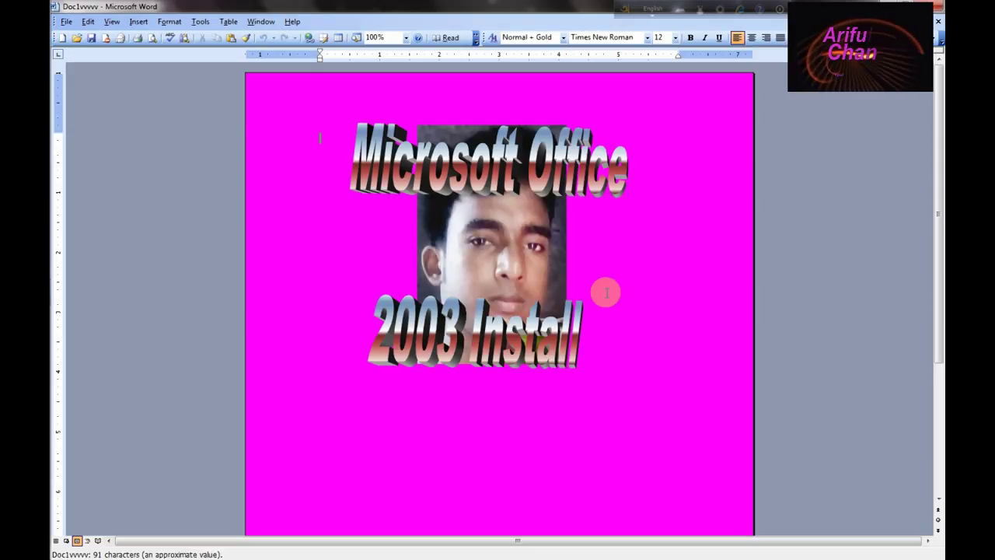
Select the 'Microsoft Office' WordArt title, then click back into the page.
left_click(368, 102)
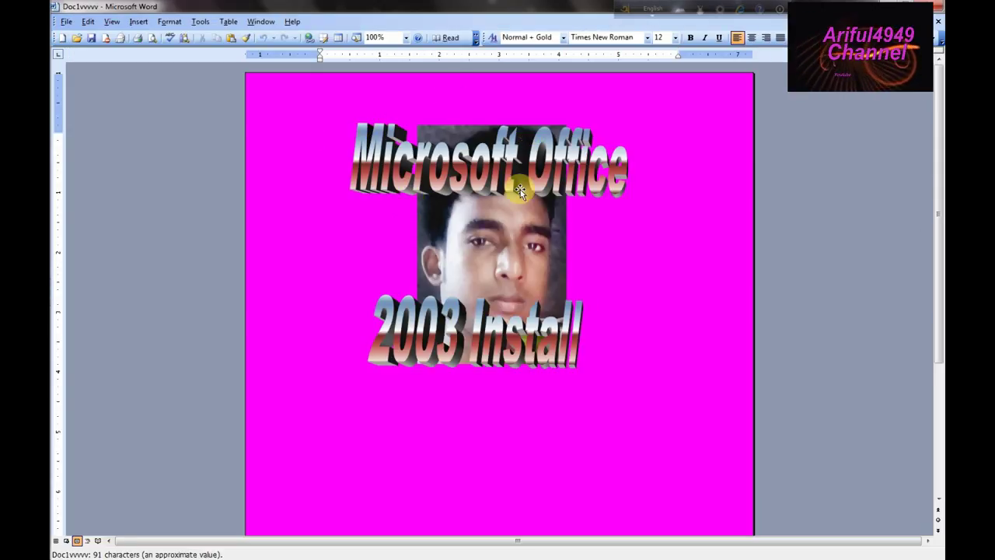
left_click(419, 164)
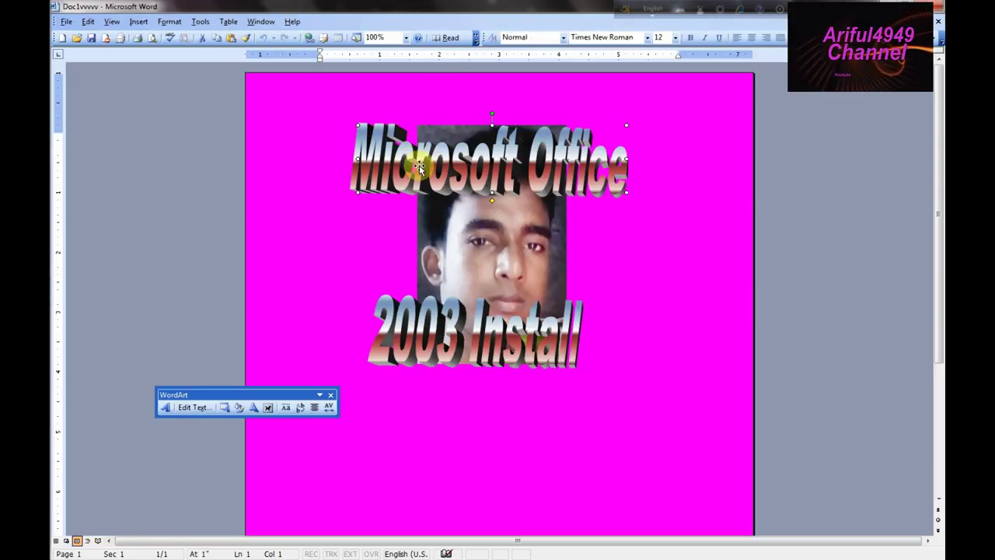
left_click(316, 183)
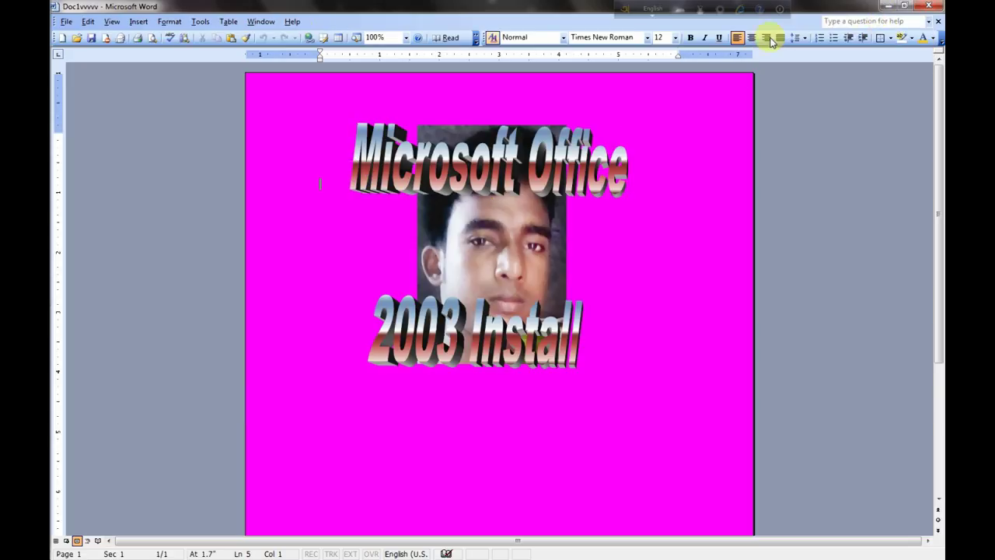
Close Doc1vvvvv from the File menu to return to Document1.
left_click(67, 23)
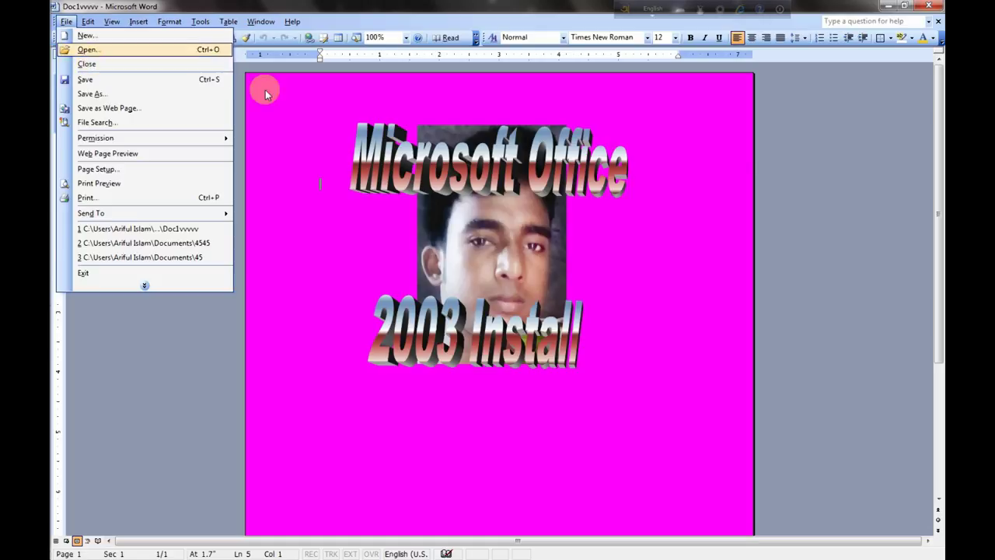
left_click(836, 161)
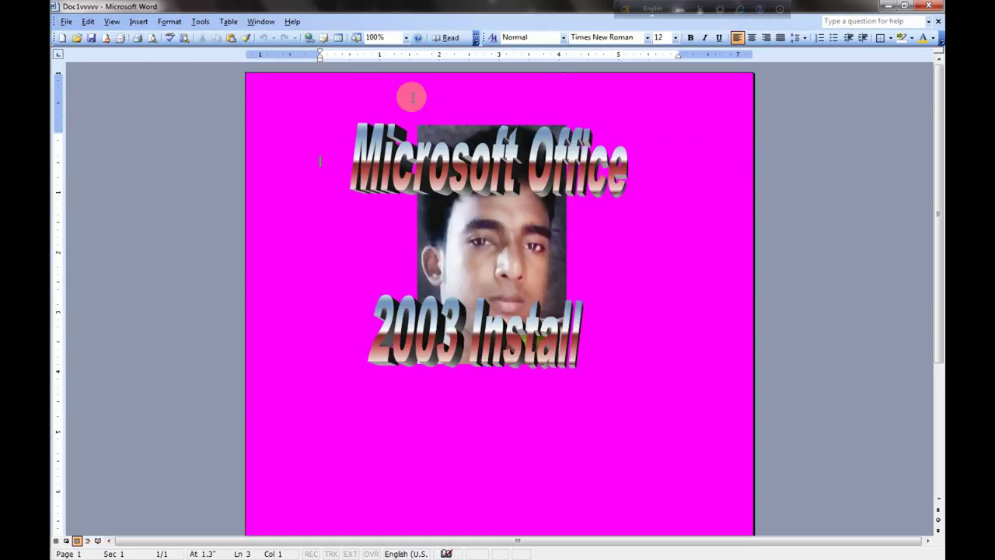
left_click(64, 22)
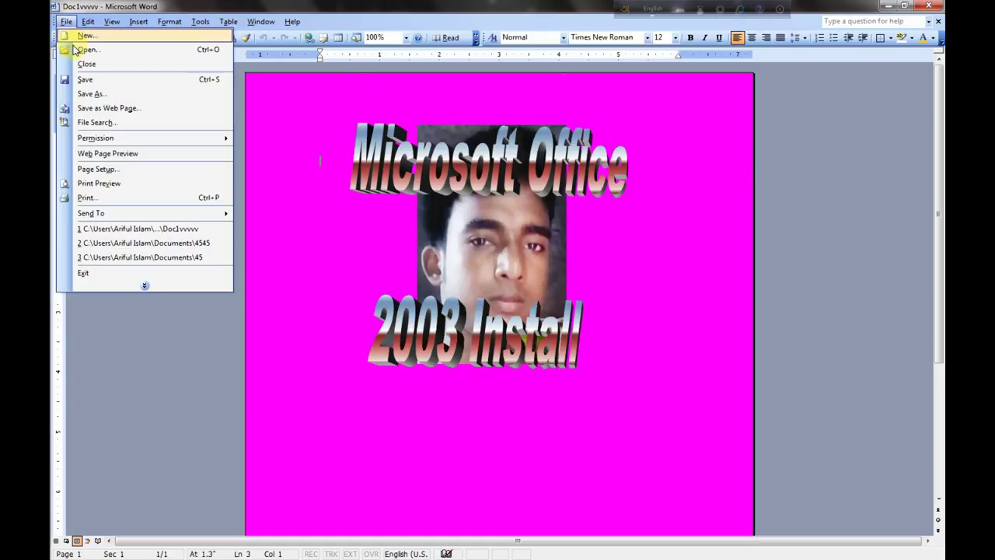
left_click(88, 66)
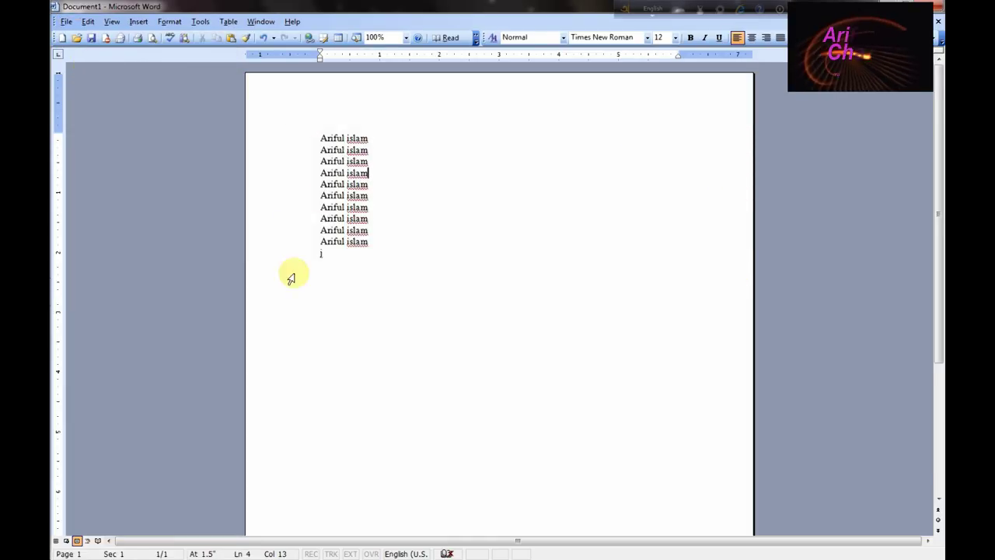
left_click(67, 22)
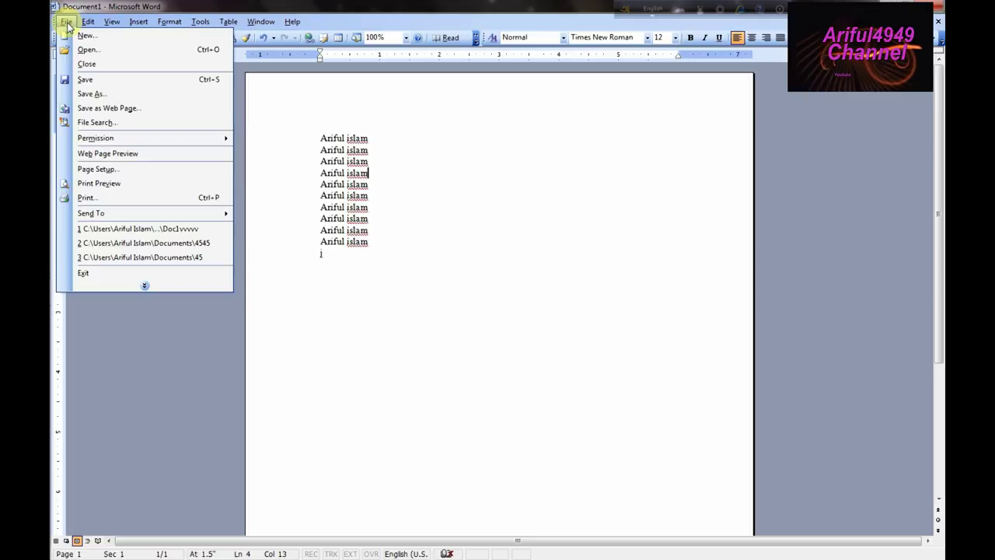
Save the ten-line document in My Documents as 88888.
left_click(107, 82)
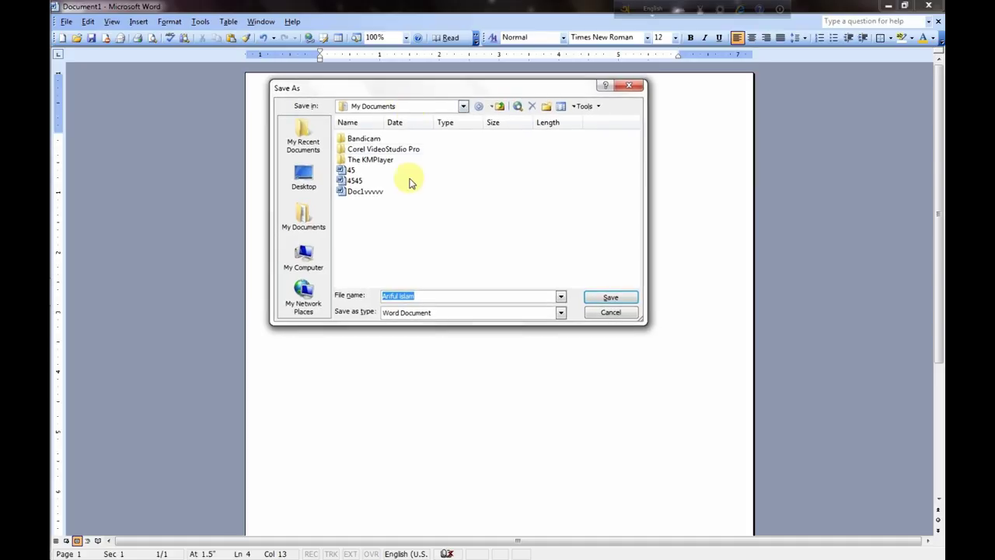
left_click(449, 295)
key("BackSpace")
key("BackSpace")
key("BackSpace")
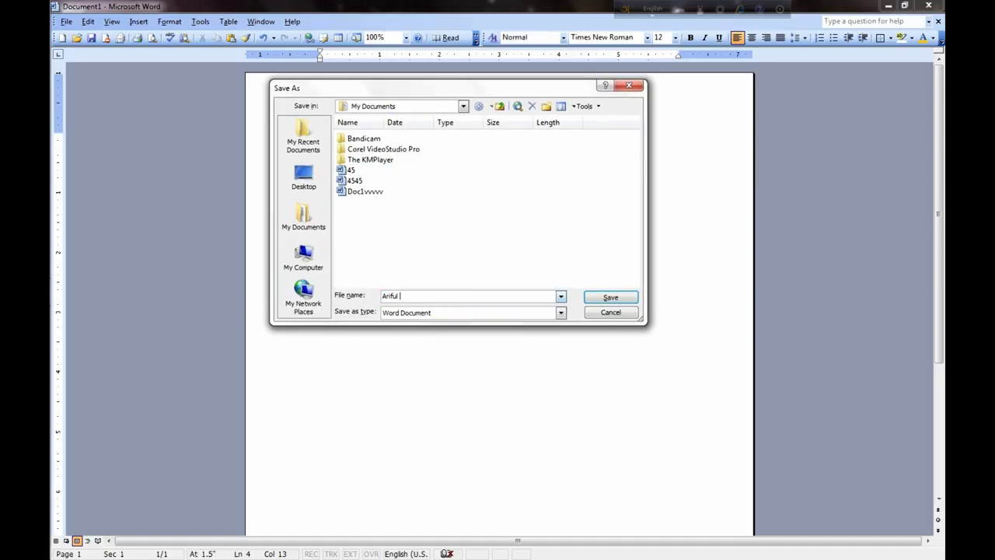
key("BackSpace")
key("BackSpace")
key("BackSpace")
type("888")
left_click(602, 300)
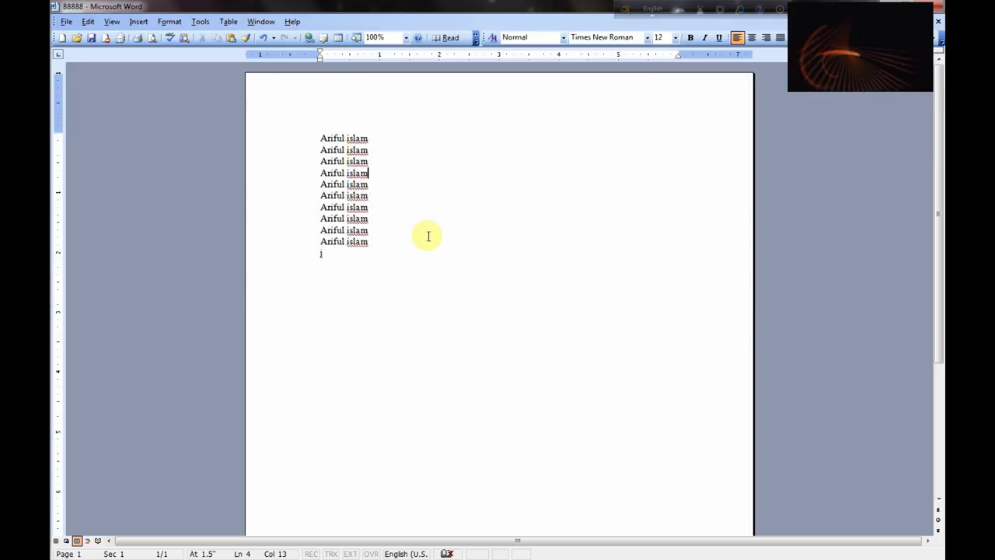
left_click(67, 21)
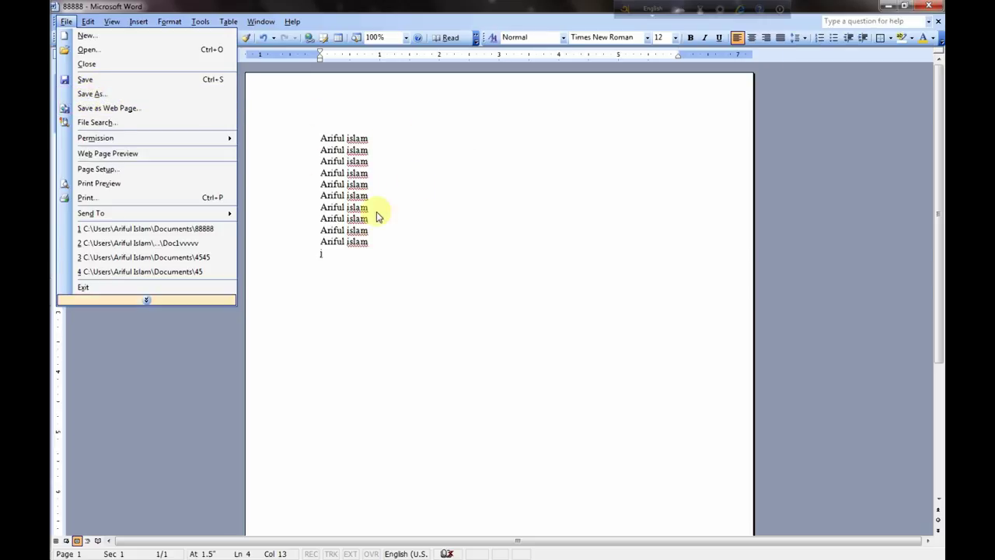
Resave the 88888 document with File > Save.
left_click(391, 139)
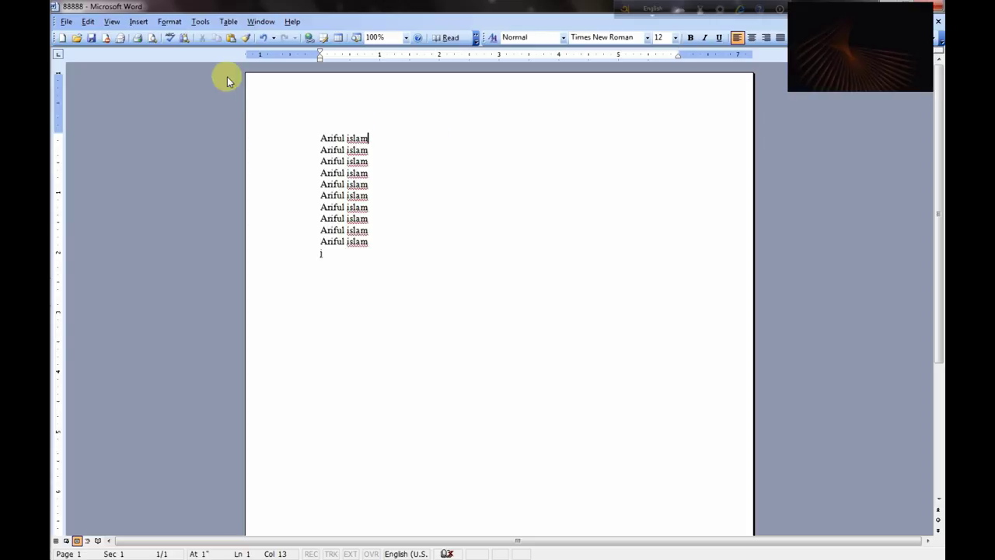
left_click(67, 21)
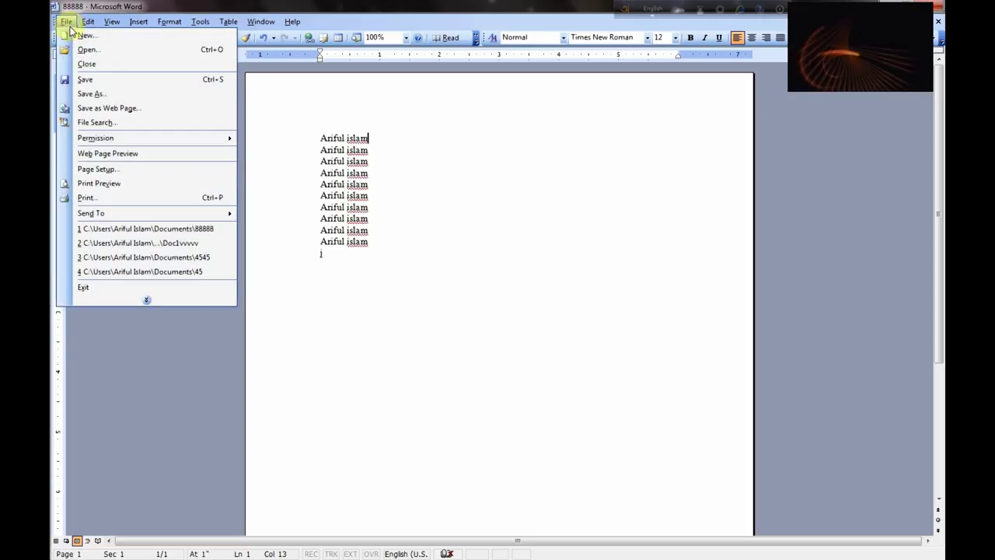
left_click(85, 79)
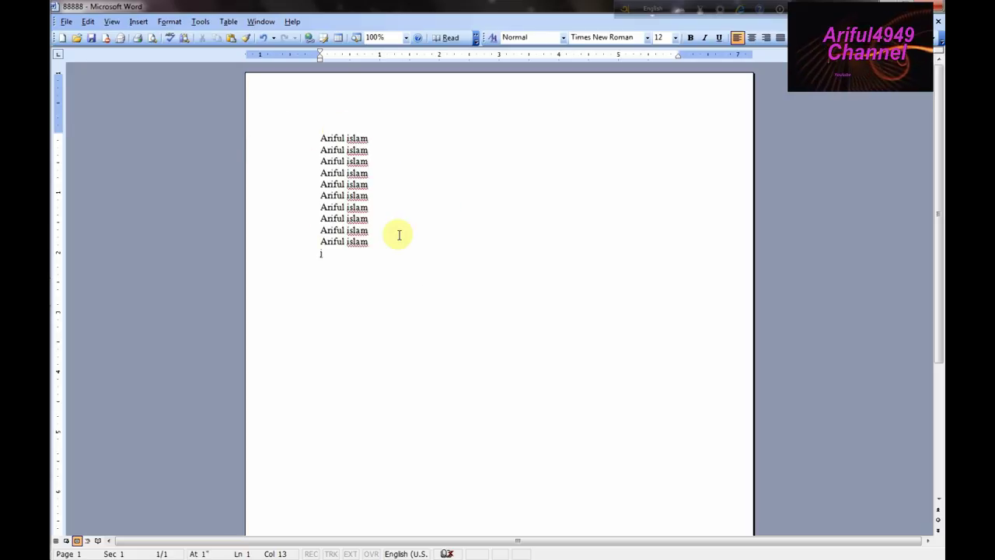
left_click(67, 22)
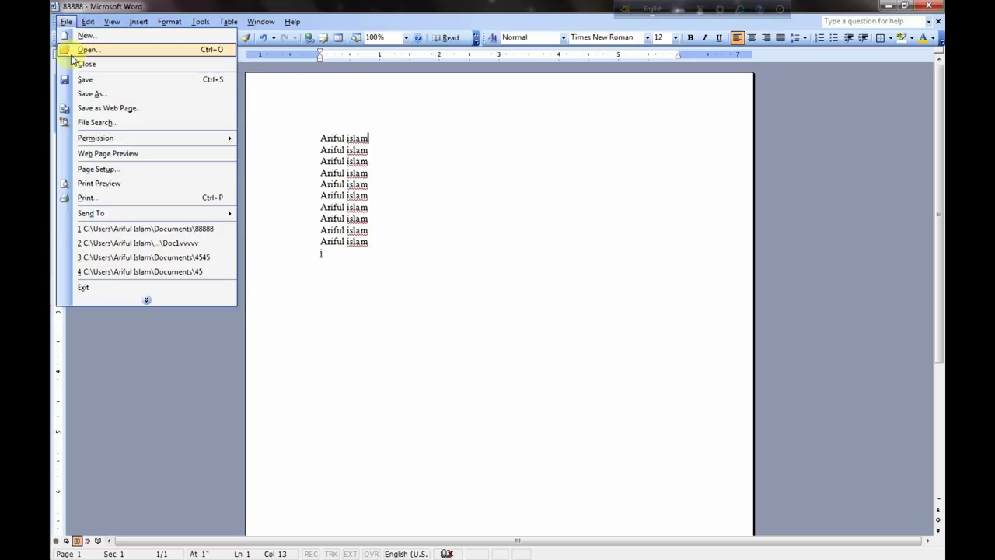
left_click(104, 94)
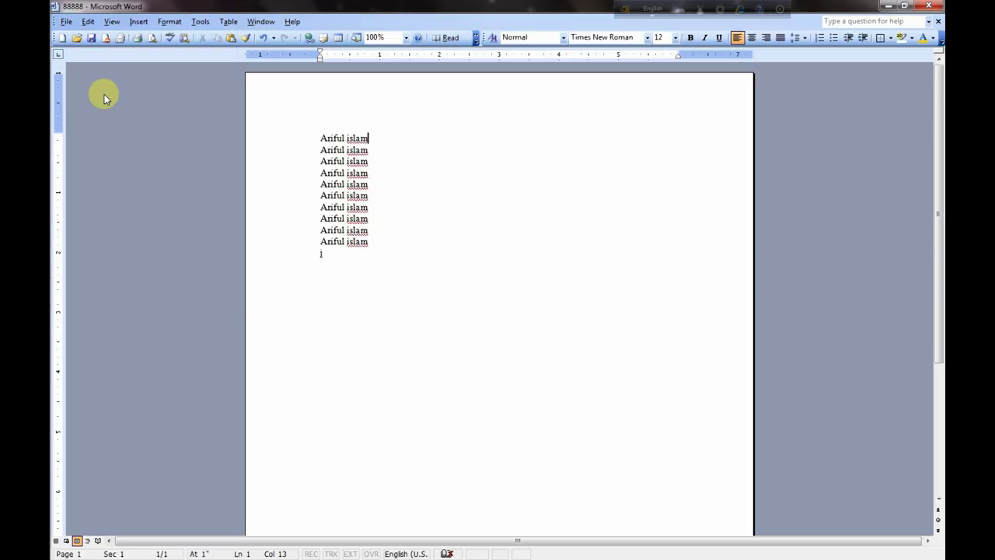
left_click_drag(372, 93, 419, 122)
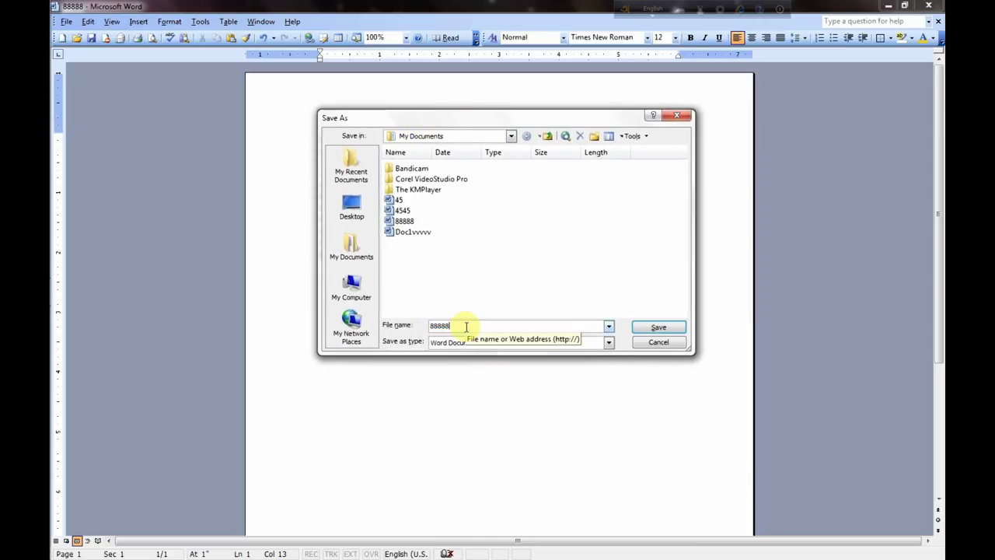
type("7777777")
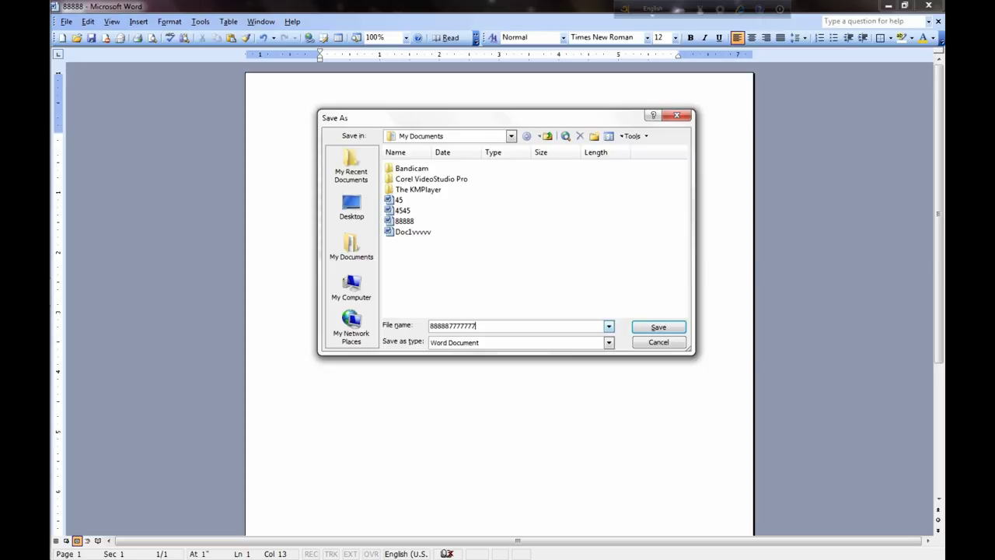
left_click(658, 328)
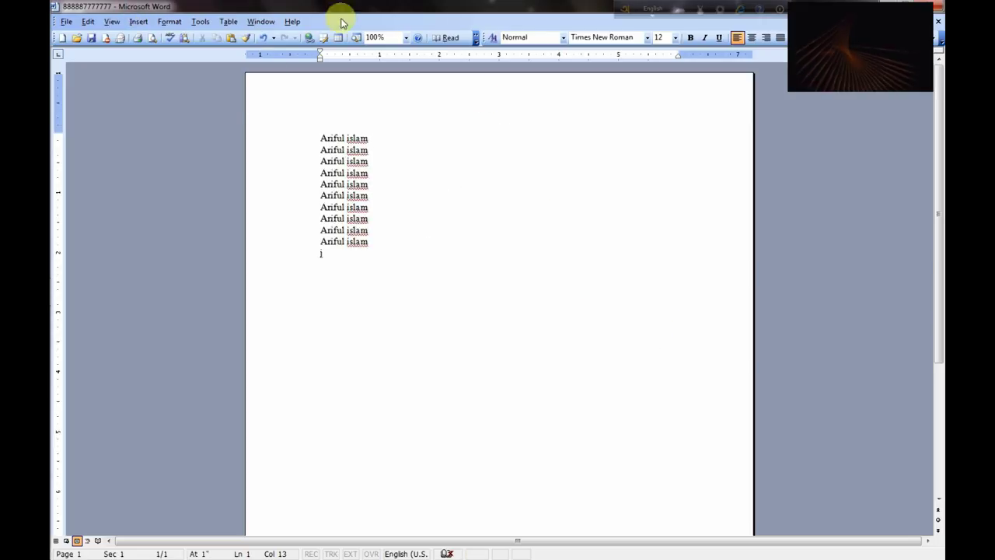
Open the File Search results pane and add two name lines at the end, making twelve.
left_click(65, 22)
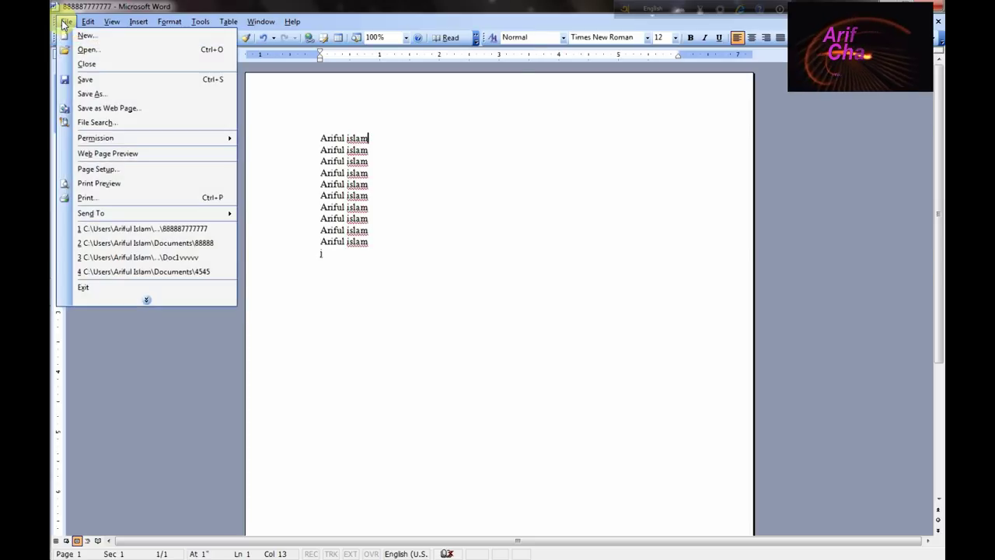
left_click(116, 122)
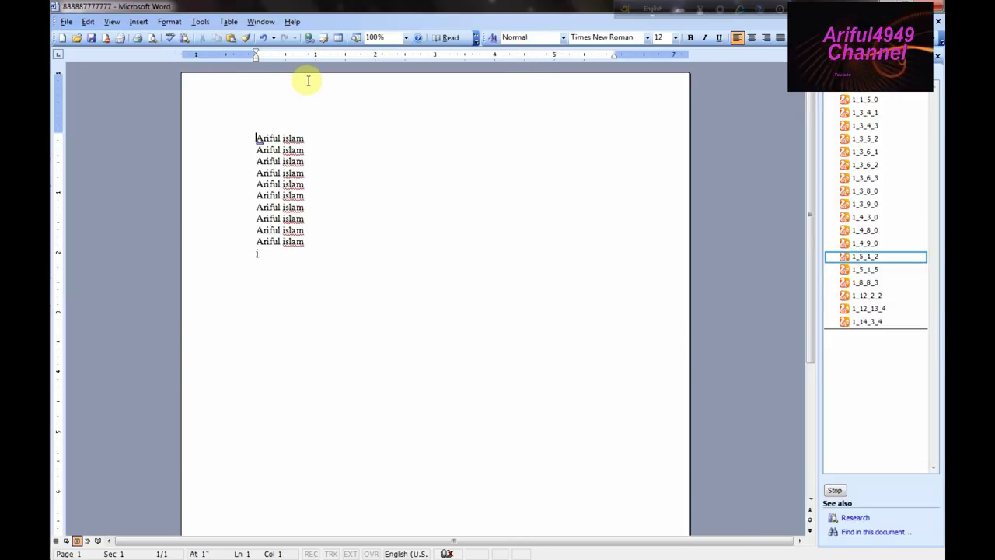
left_click(670, 217)
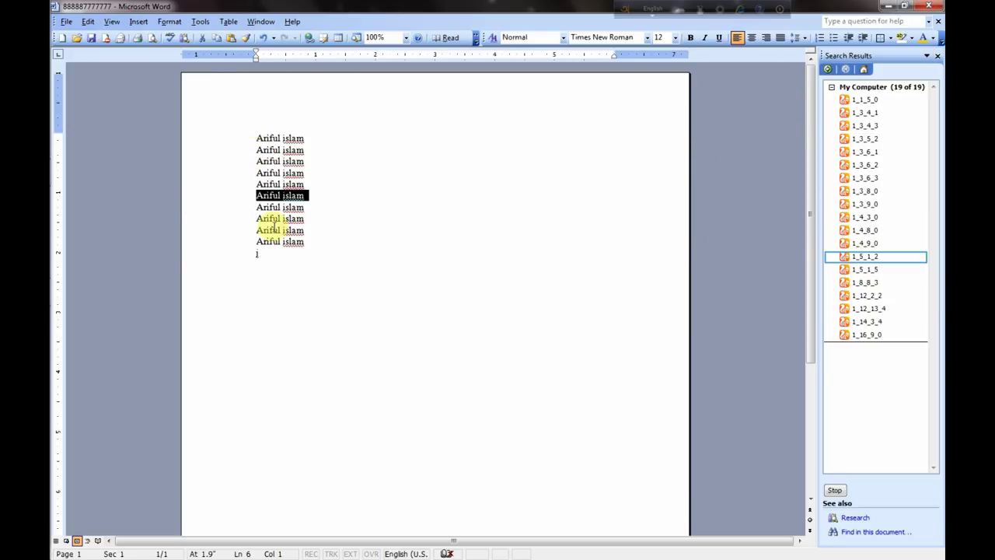
left_click(278, 328)
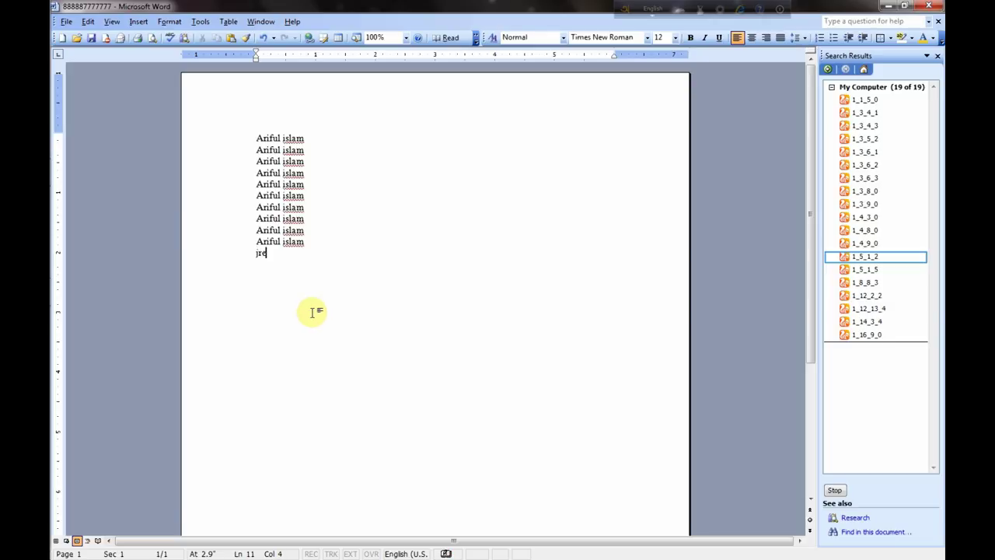
type("t")
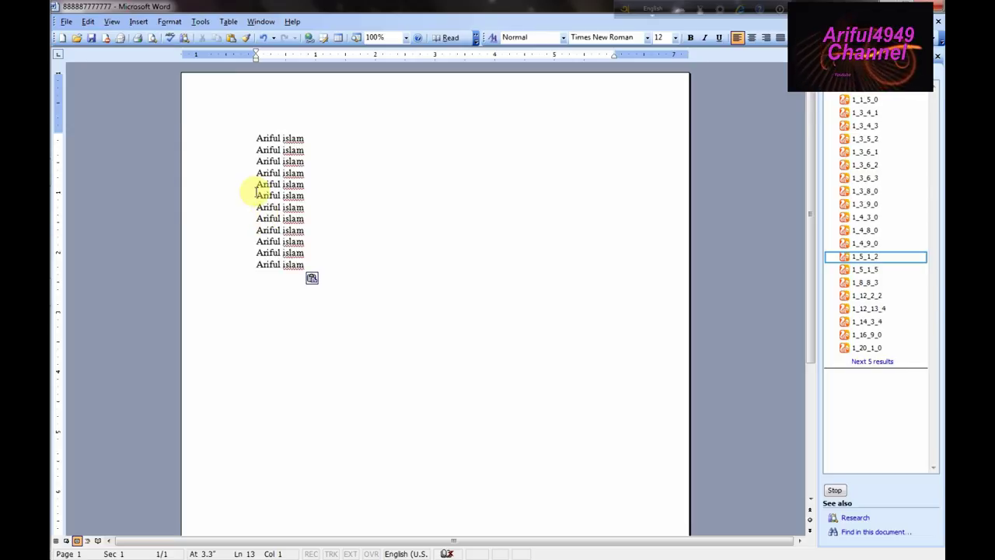
left_click(62, 28)
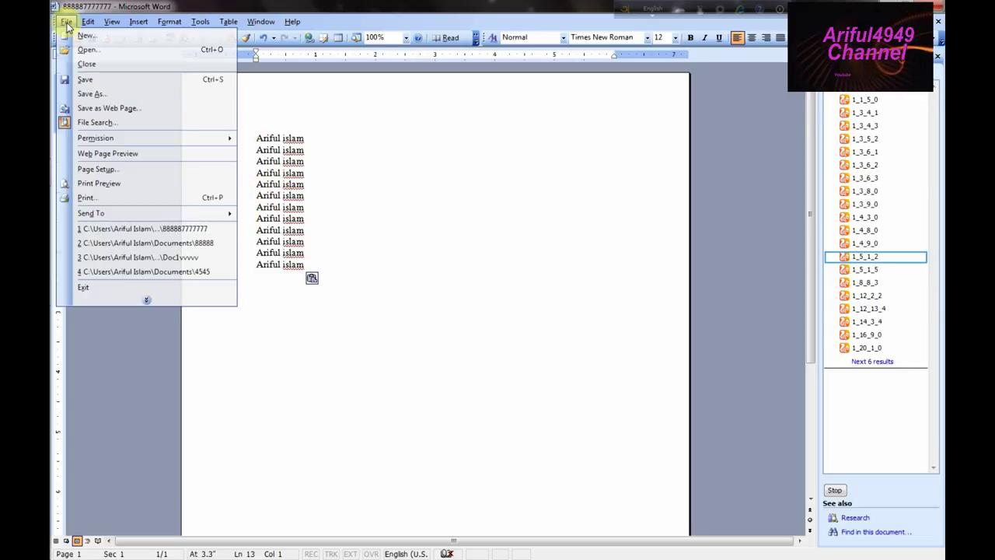
left_click(101, 174)
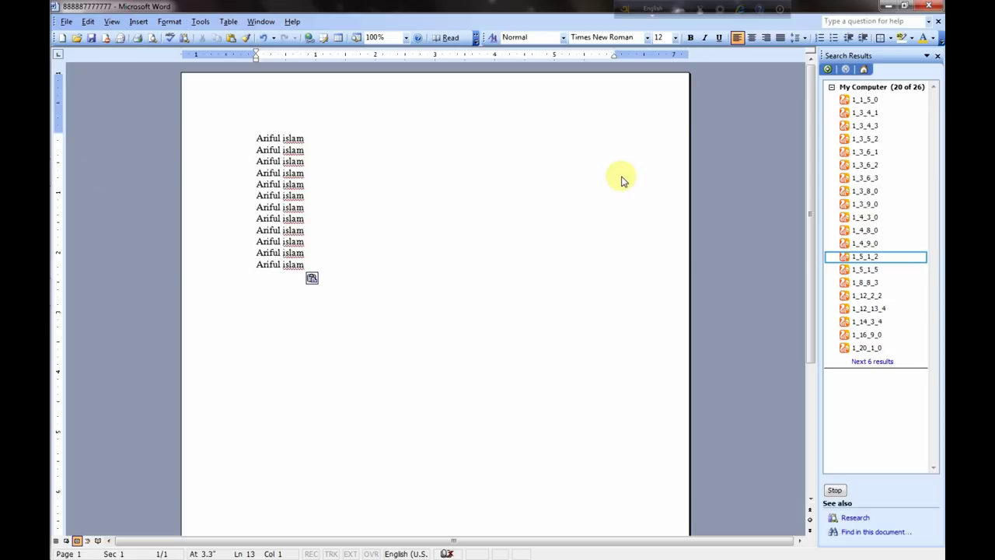
Set 0.5" top/bottom and 1" left/right margins, then close the search results pane.
left_click_drag(470, 139, 545, 121)
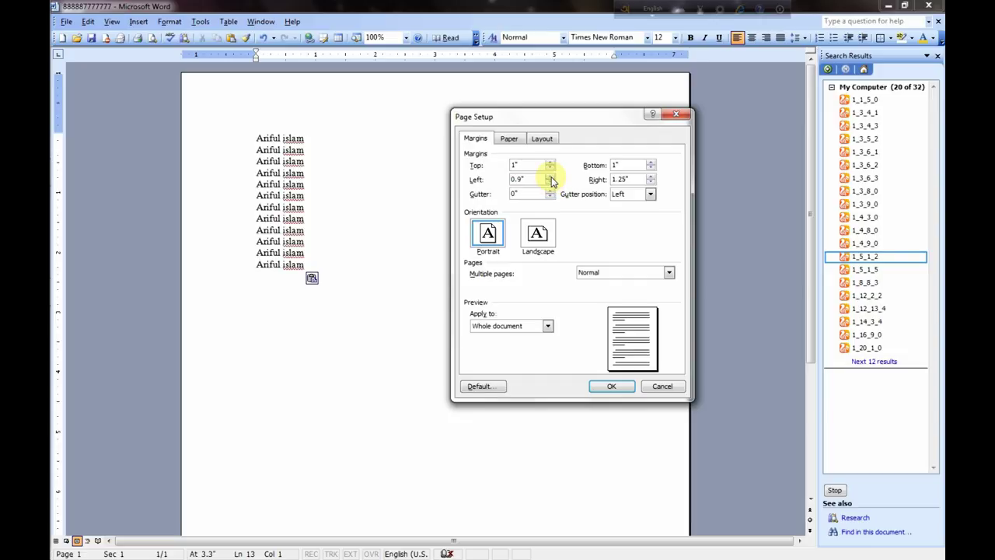
left_click(551, 183)
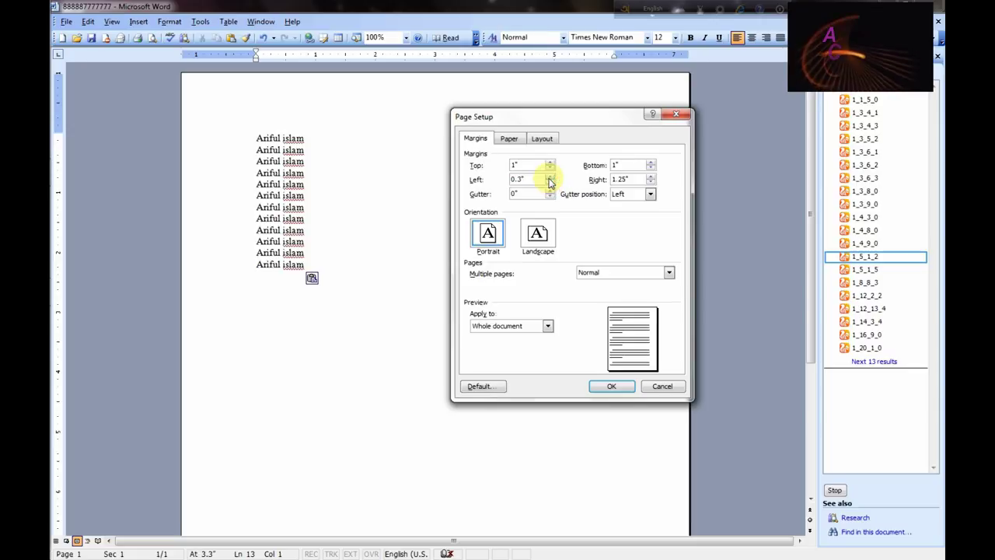
left_click(550, 178)
left_click(549, 177)
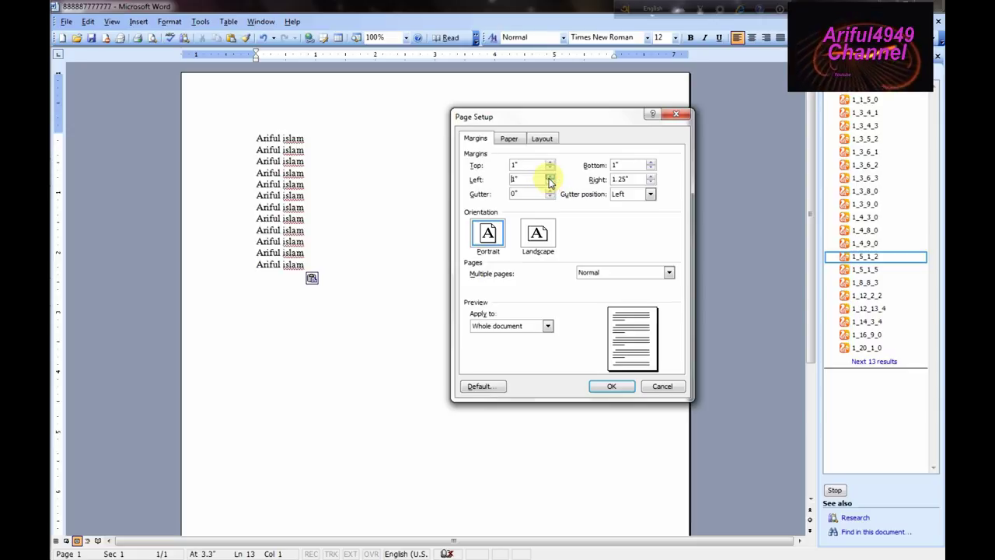
left_click(549, 177)
type("0.5")
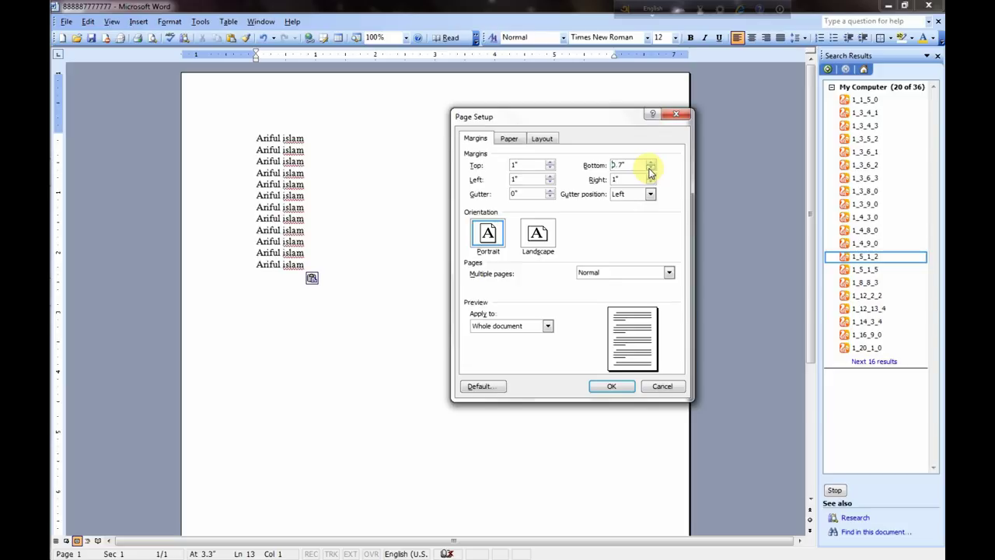
left_click(549, 169)
left_click(550, 168)
left_click(549, 169)
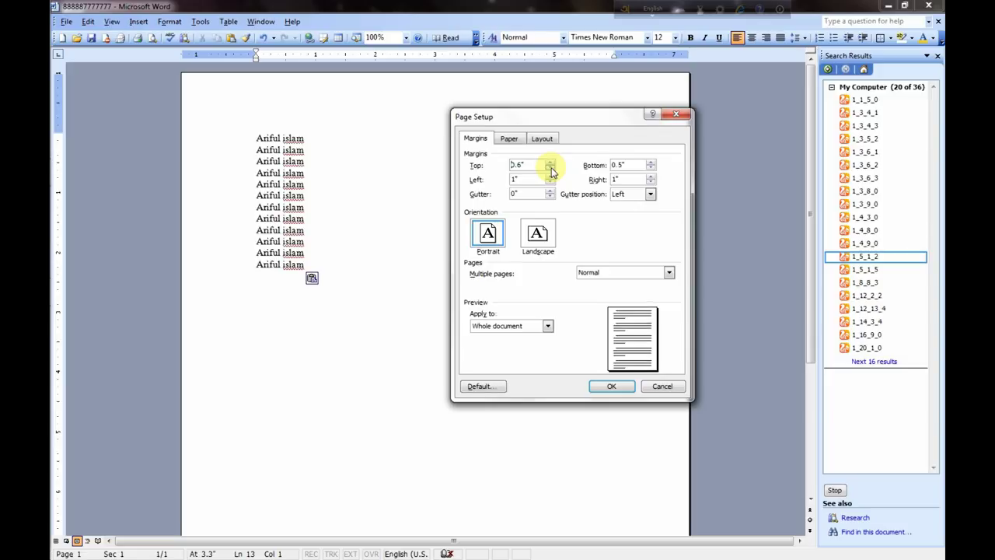
left_click(550, 168)
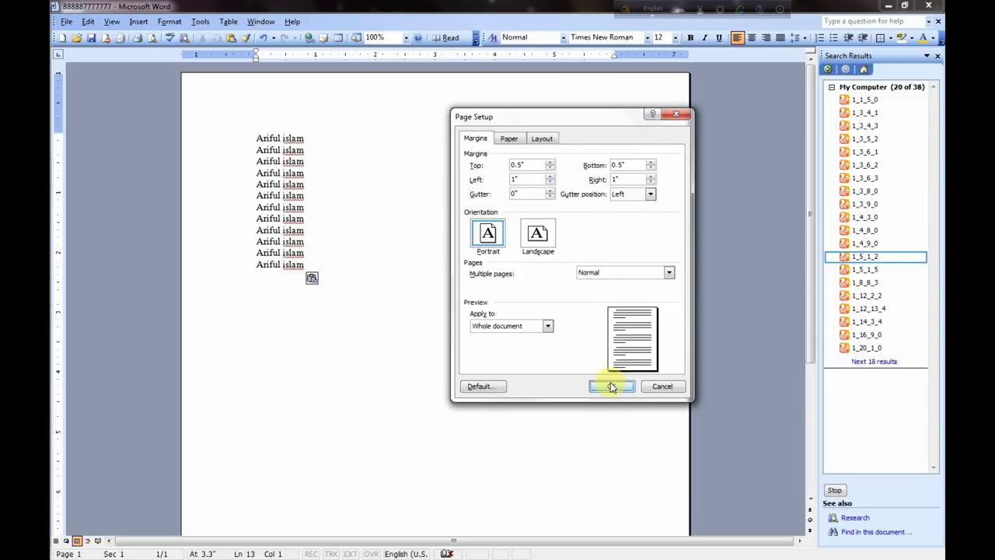
left_click(611, 386)
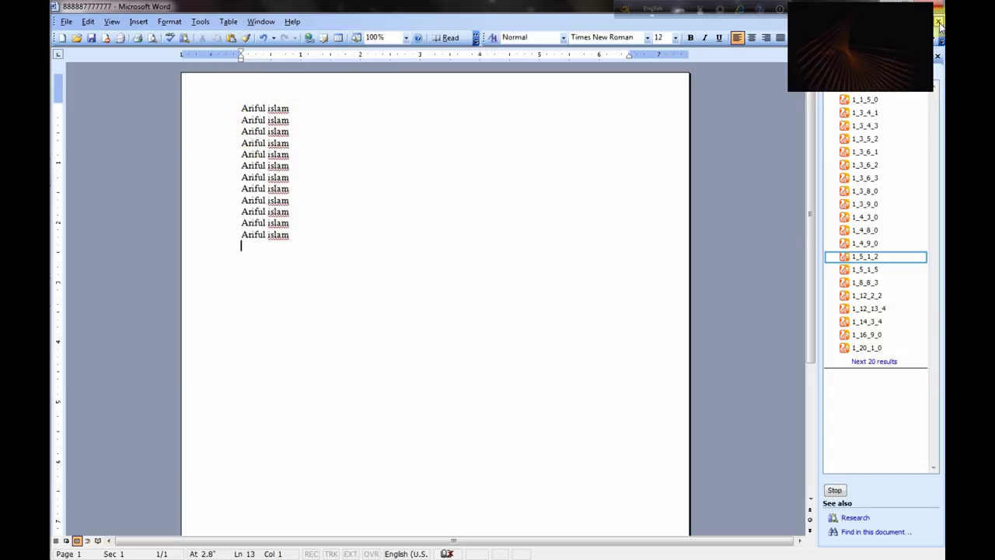
key("ctrl+F1")
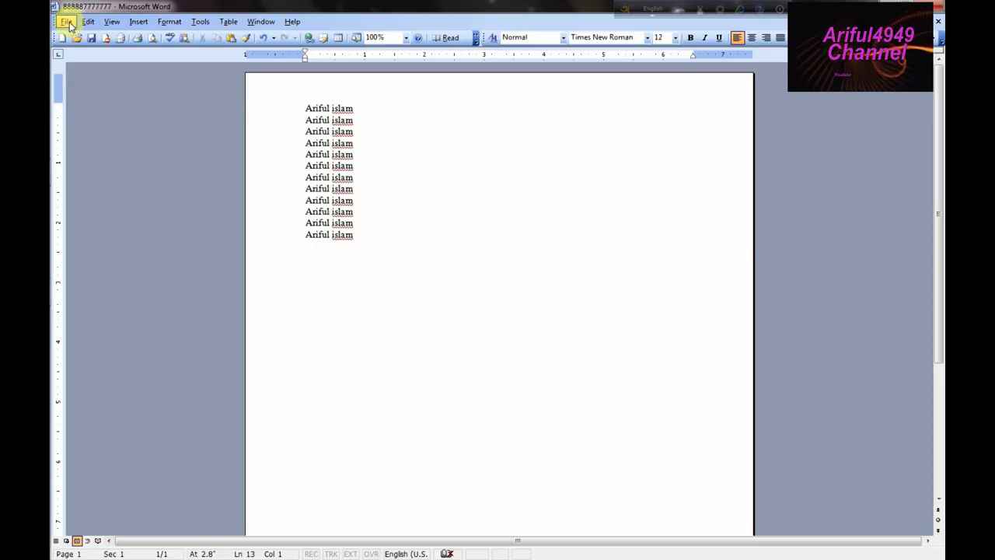
Switch the page to landscape orientation in Page Setup.
left_click(67, 22)
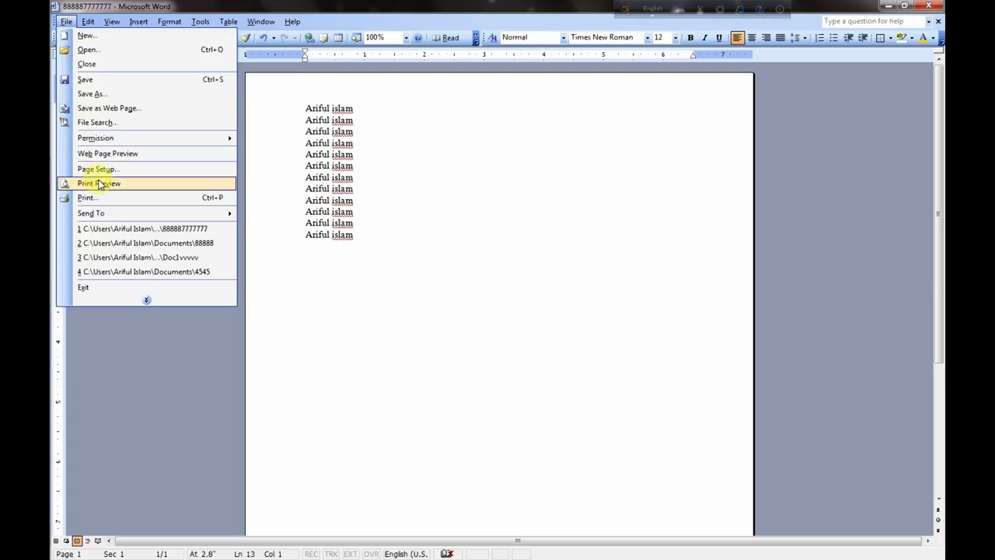
left_click(603, 225)
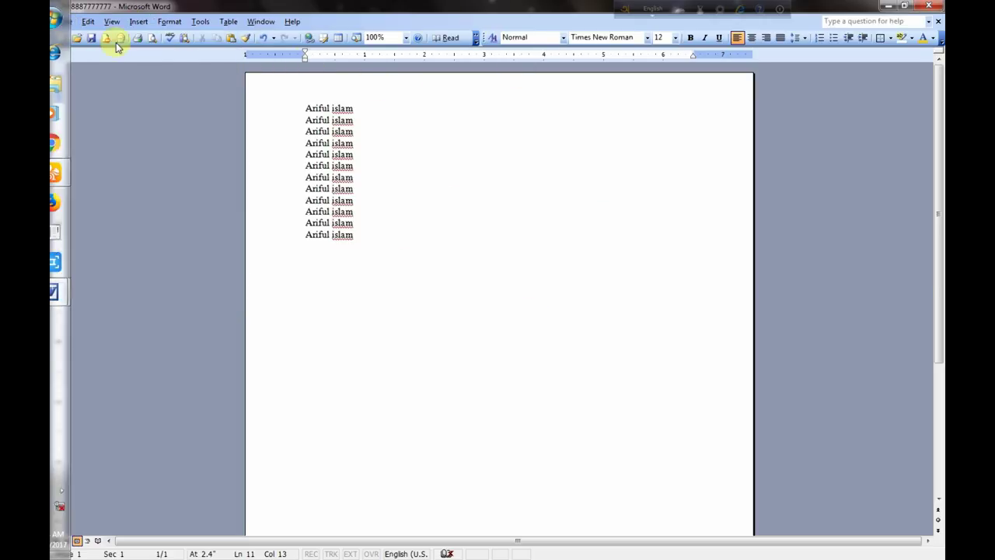
left_click(69, 23)
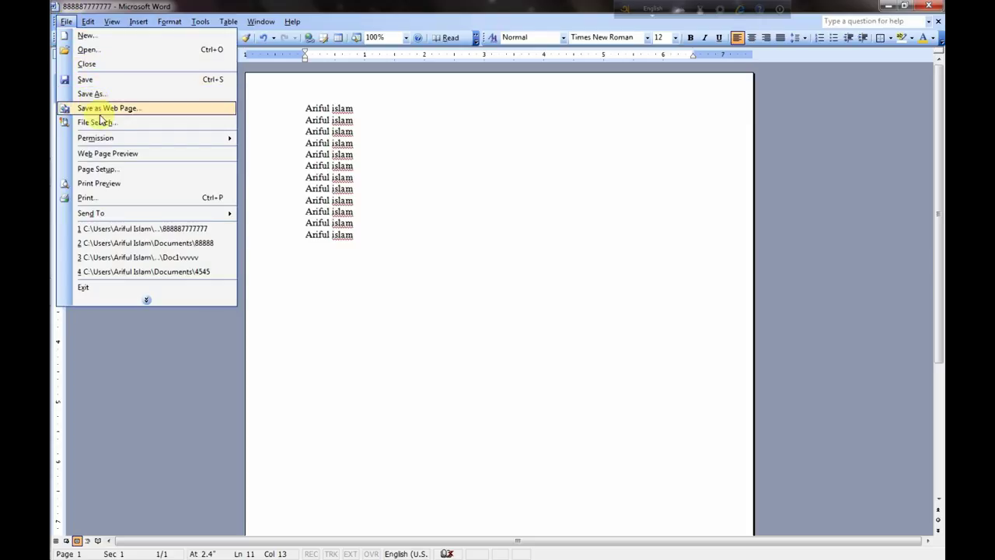
left_click(109, 168)
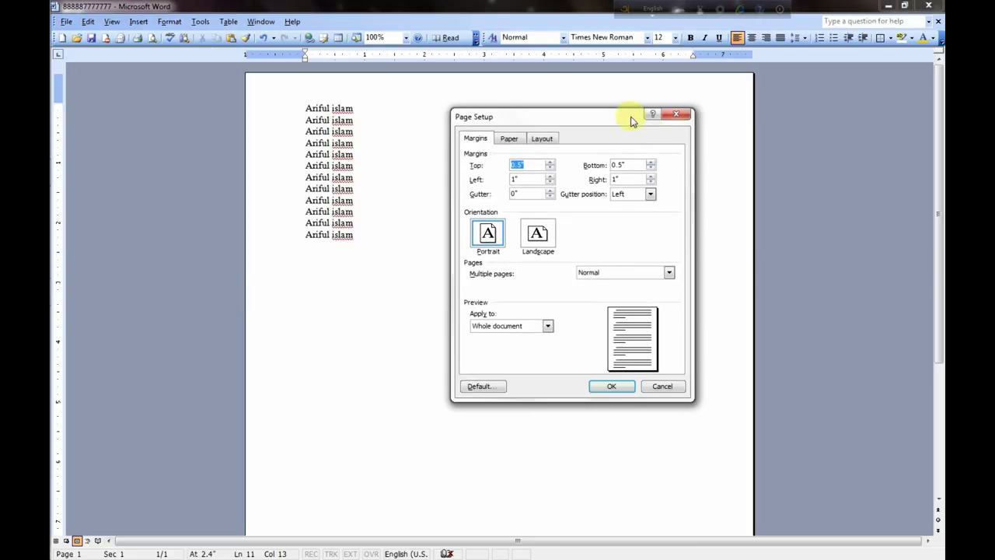
left_click_drag(630, 117, 596, 92)
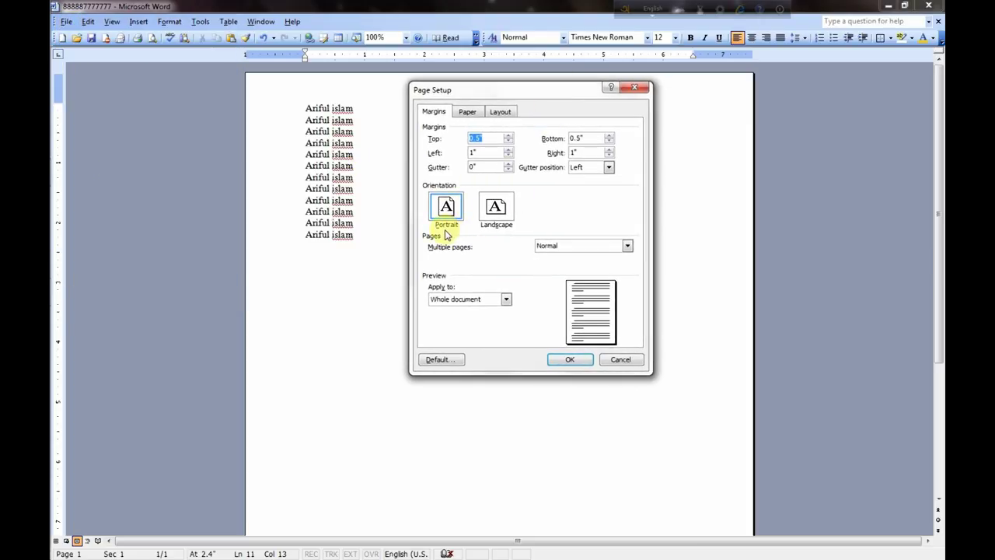
left_click(502, 225)
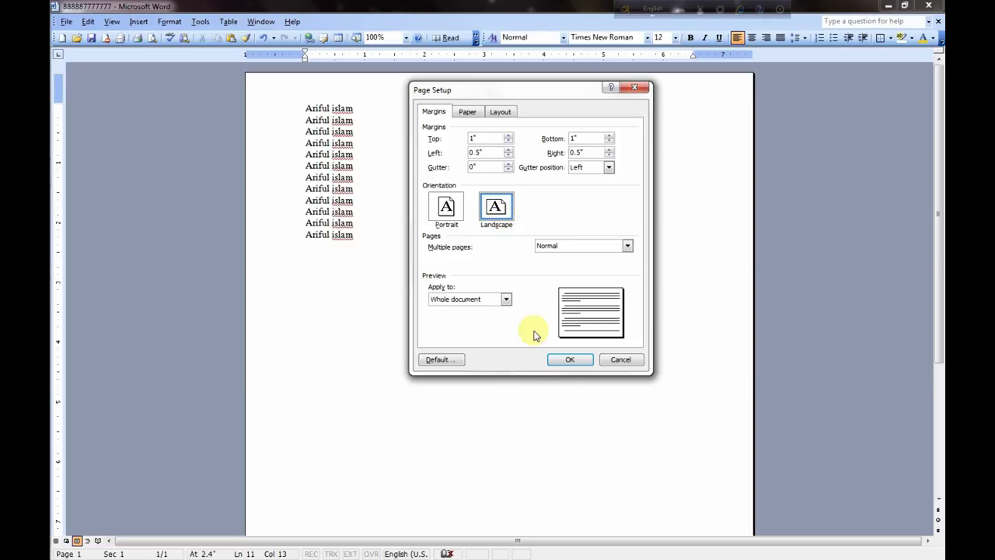
left_click(571, 360)
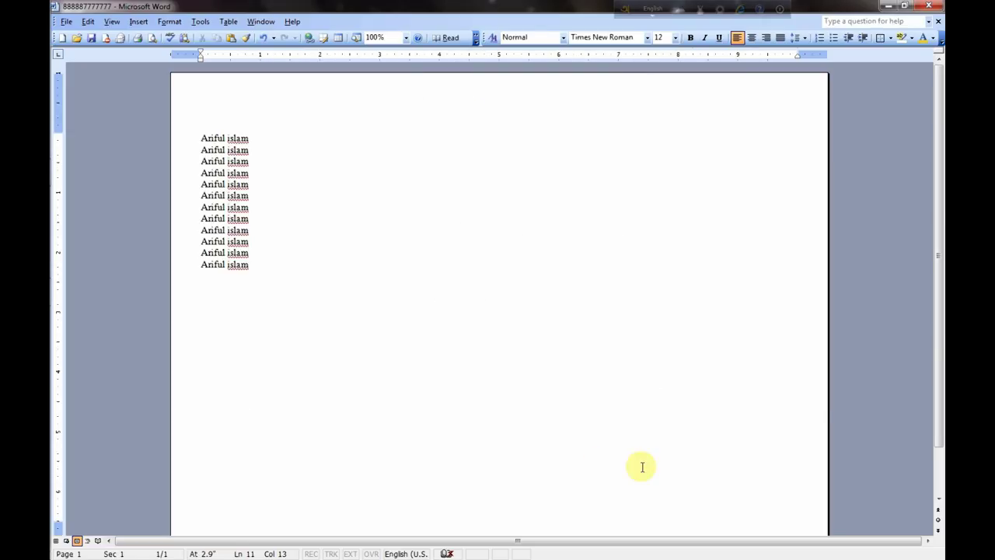
In Page Setup's Paper tab, set the paper size to A4 (11.69" by 8.27"), keeping landscape.
scroll(937, 311, "down", 2)
scroll(614, 380, "up", 2)
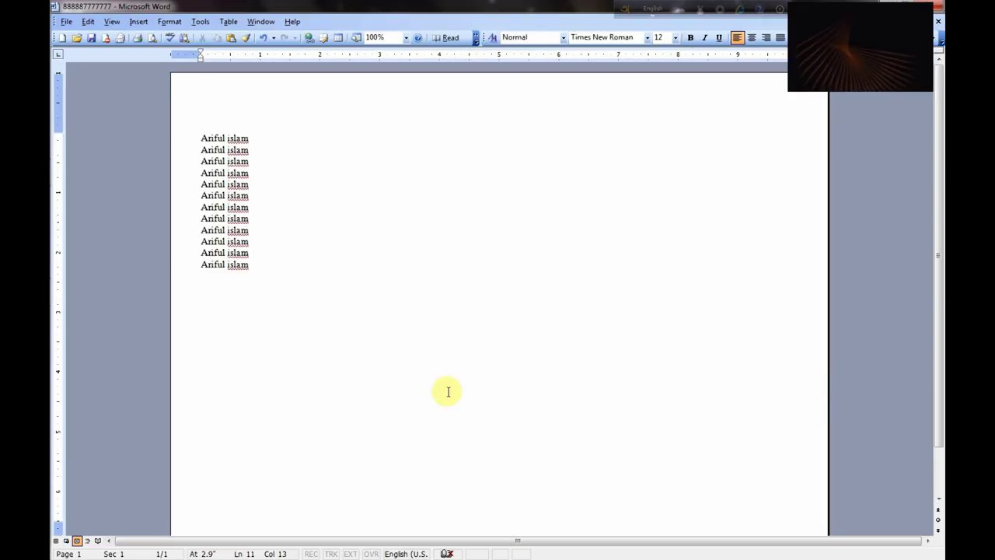
scroll(389, 257, "down", 2)
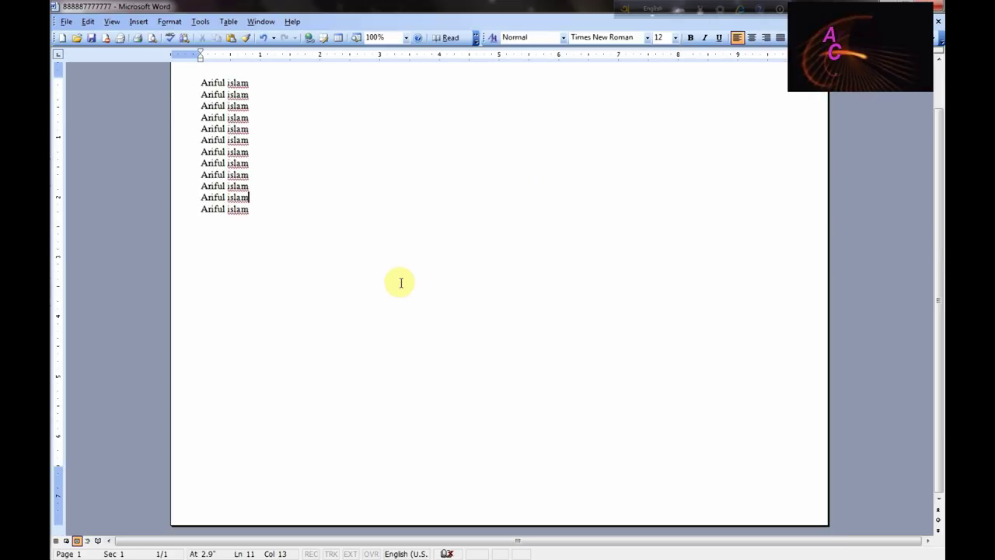
scroll(400, 281, "up", 2)
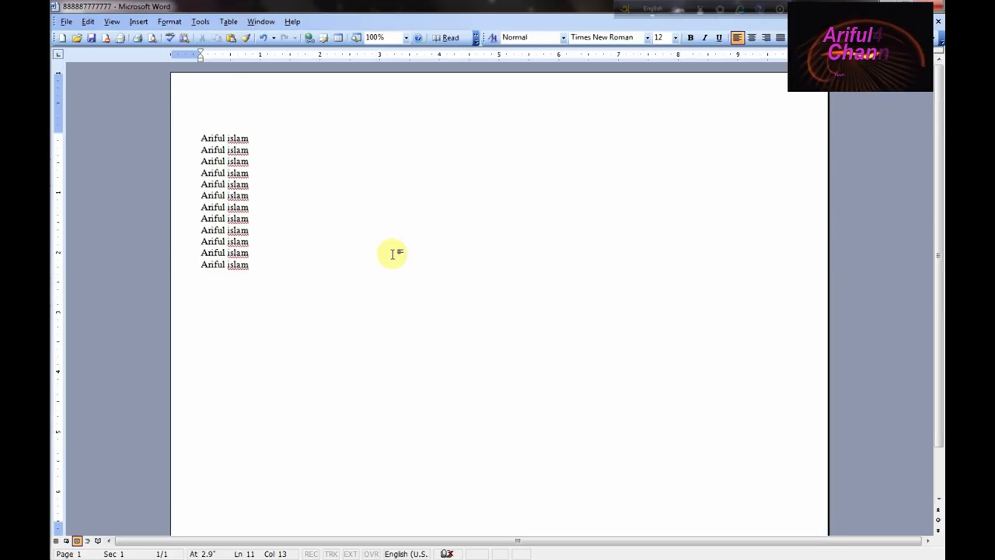
left_click(67, 21)
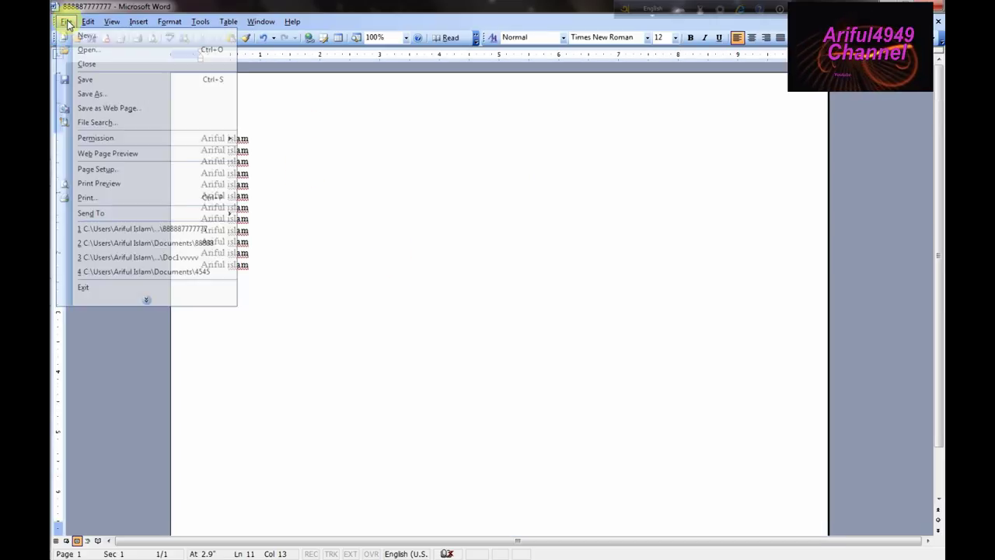
left_click(111, 170)
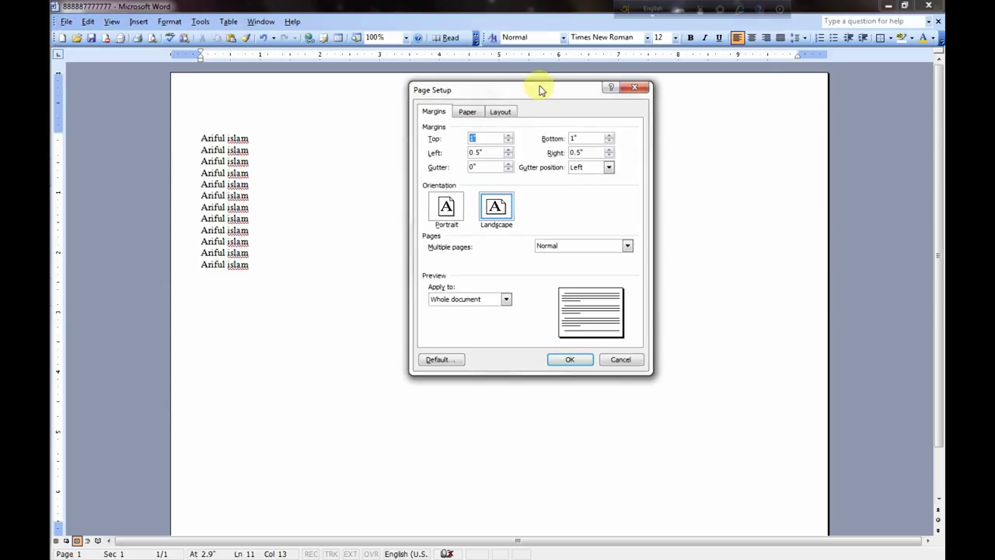
left_click_drag(540, 88, 464, 90)
left_click(395, 112)
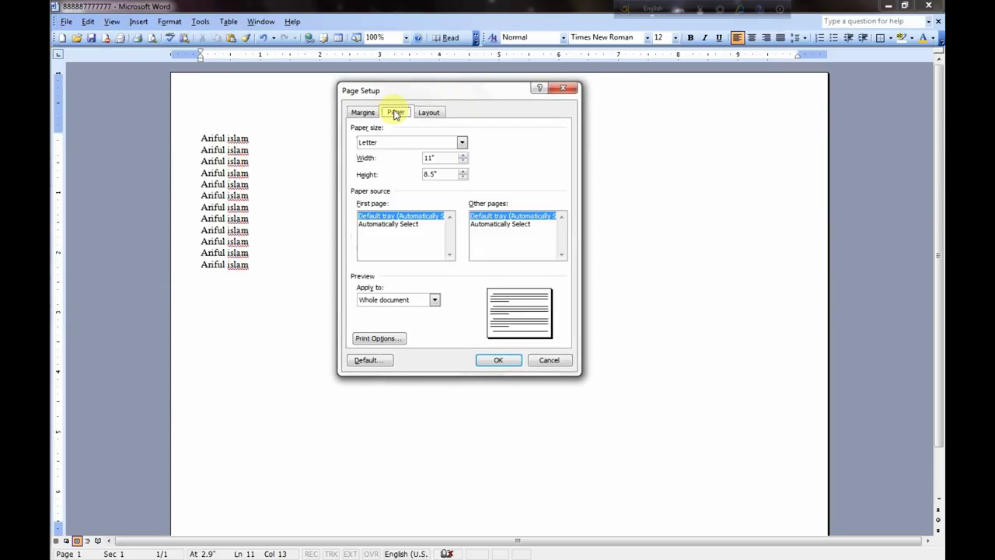
left_click(462, 143)
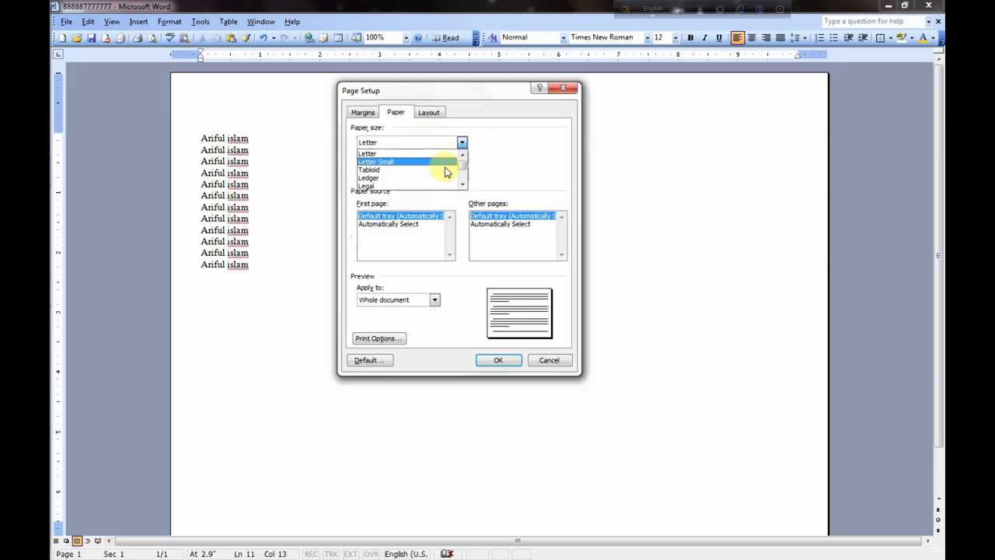
scroll(440, 178, "down", 2)
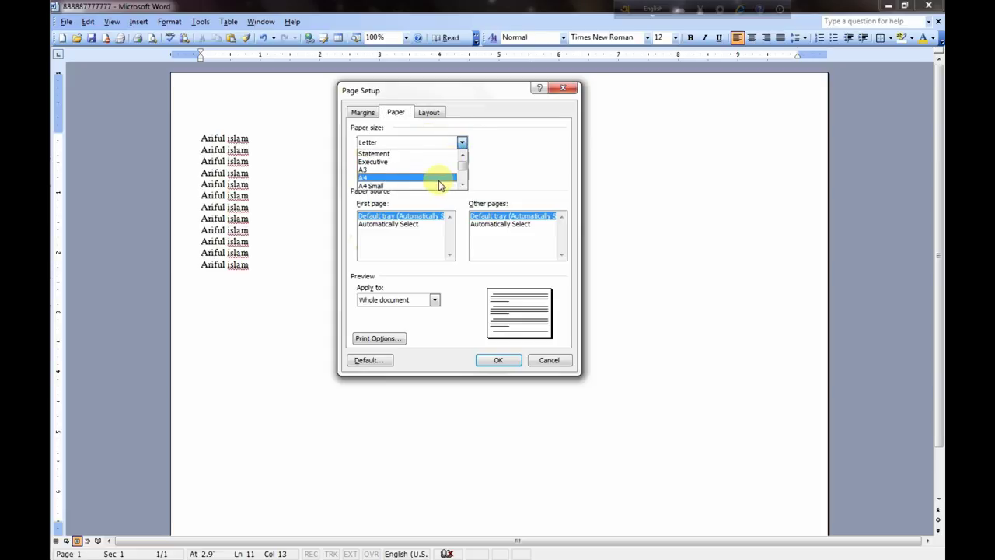
left_click(374, 178)
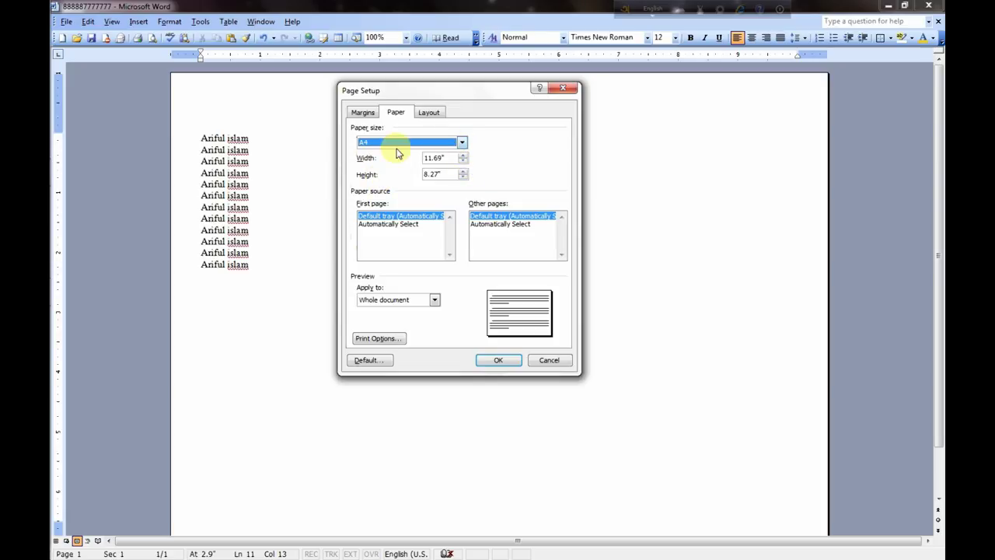
left_click(501, 361)
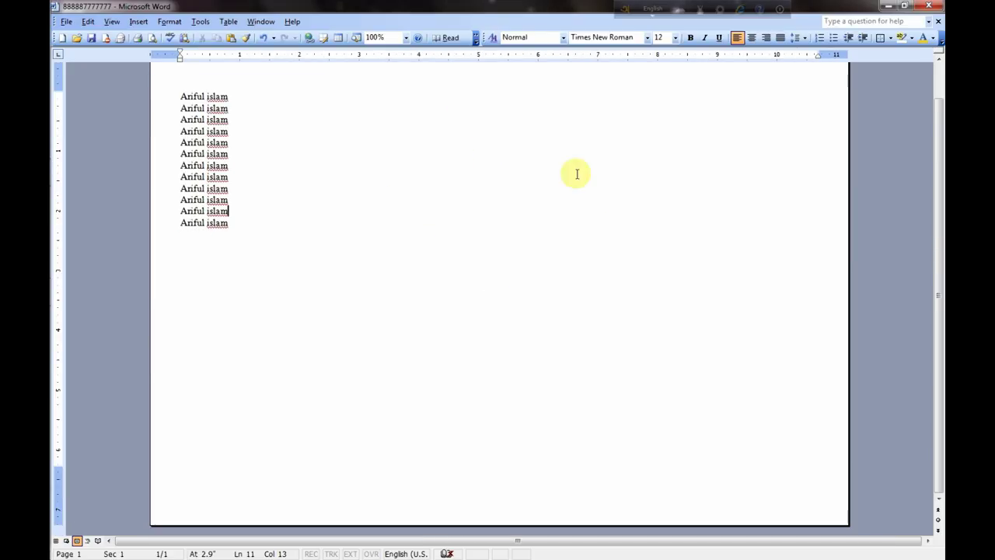
scroll(283, 72, "up", 1)
Check Page Setup's Layout options, keeping New page as the section start.
left_click(66, 21)
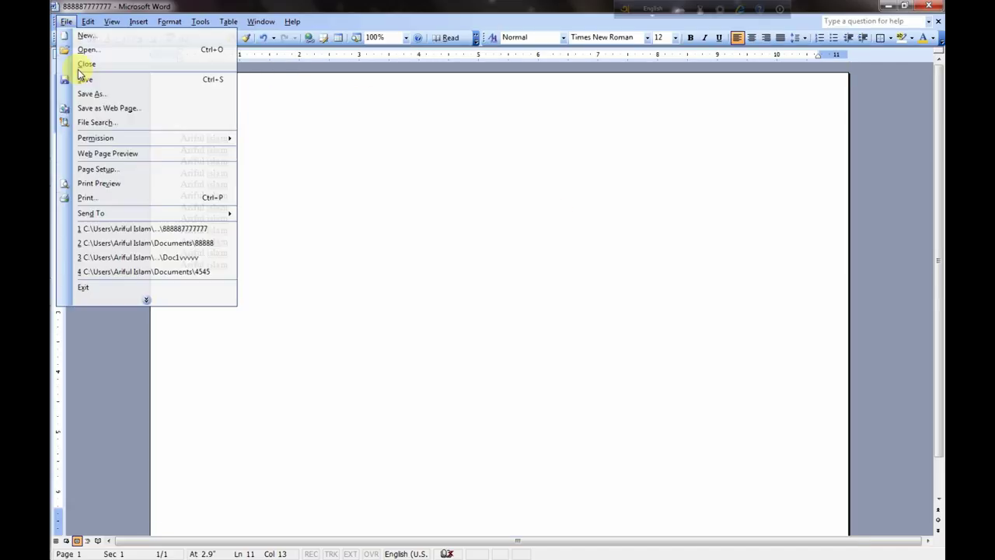
left_click(114, 170)
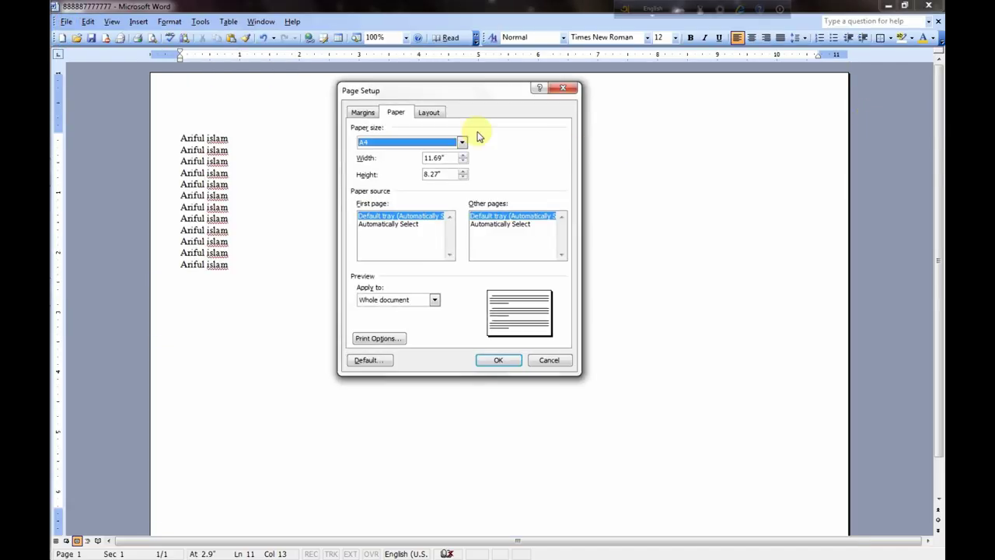
left_click(432, 115)
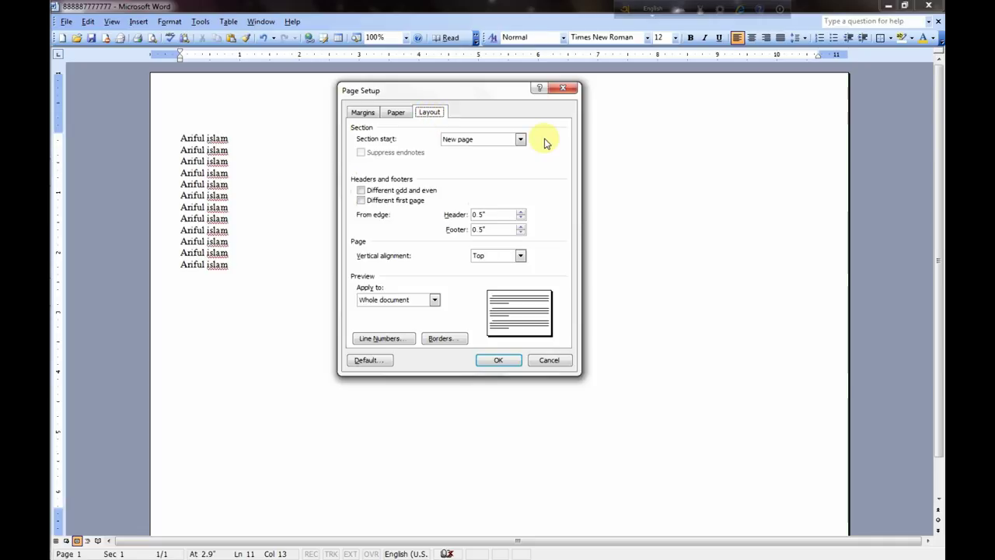
left_click(520, 139)
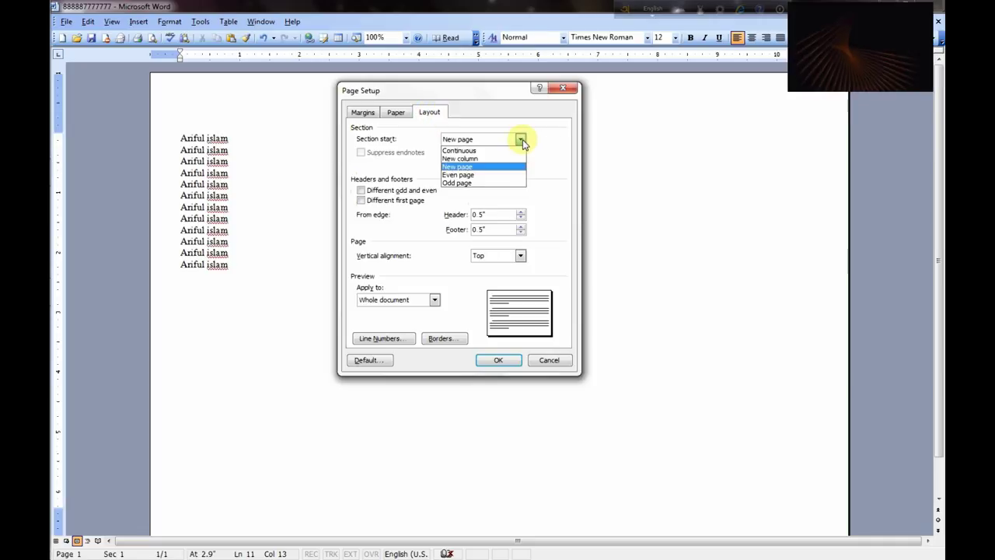
left_click(471, 167)
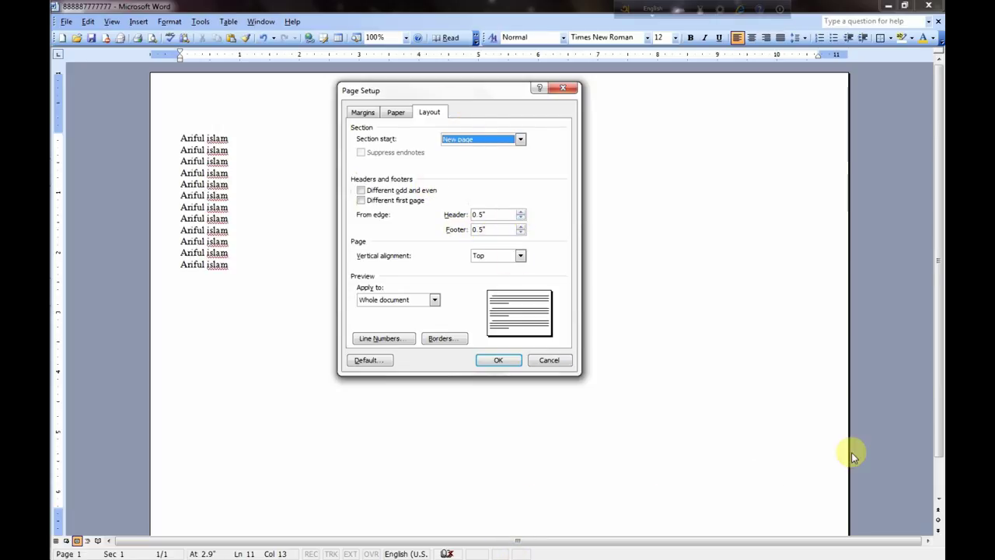
left_click(520, 256)
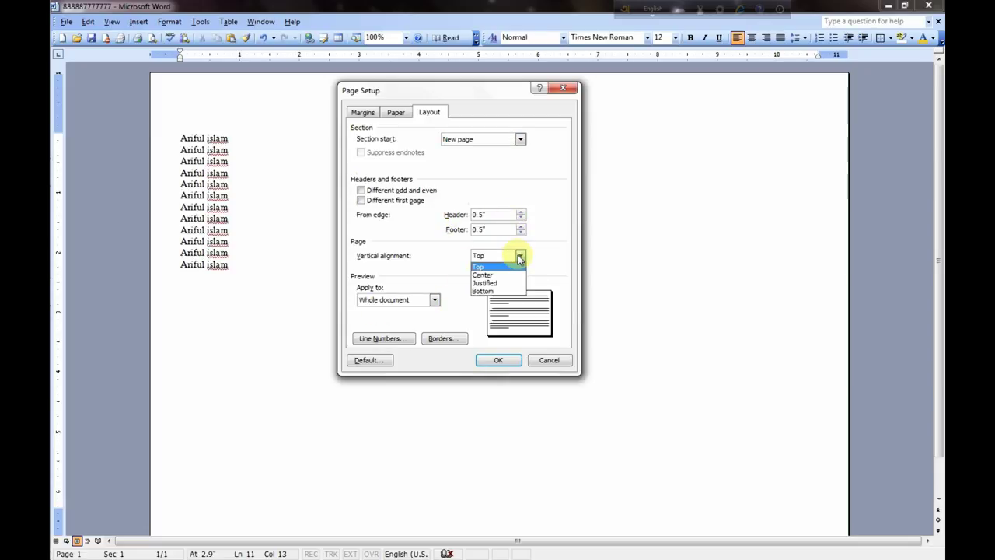
left_click(499, 360)
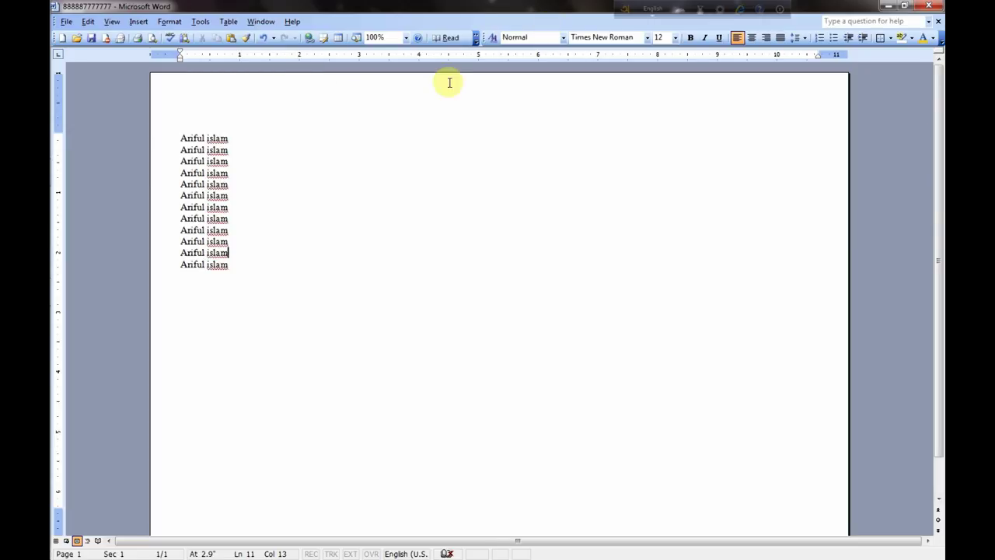
Reopen Page Setup on the Margins tab showing 1" top/bottom and 0.5" side margins.
left_click(75, 24)
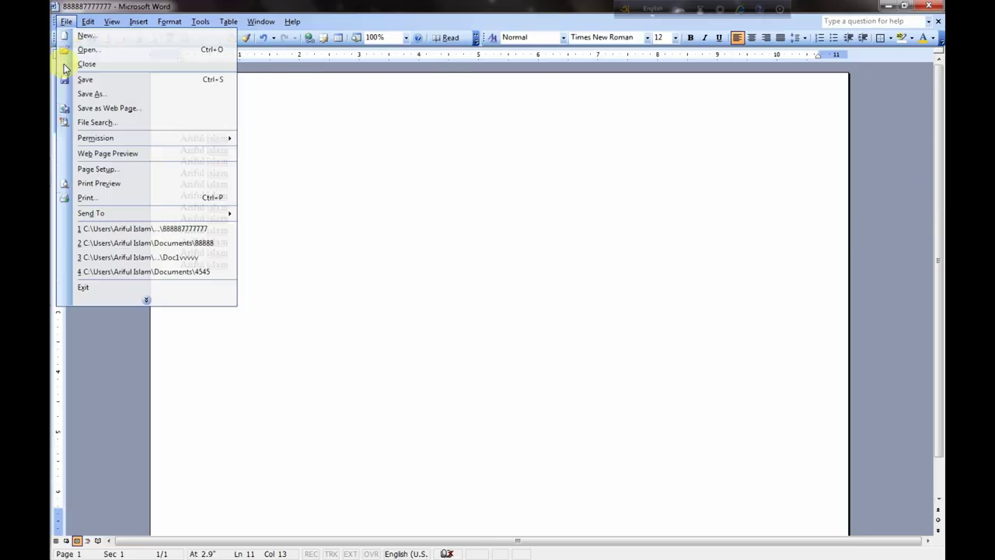
left_click(117, 169)
left_click(364, 112)
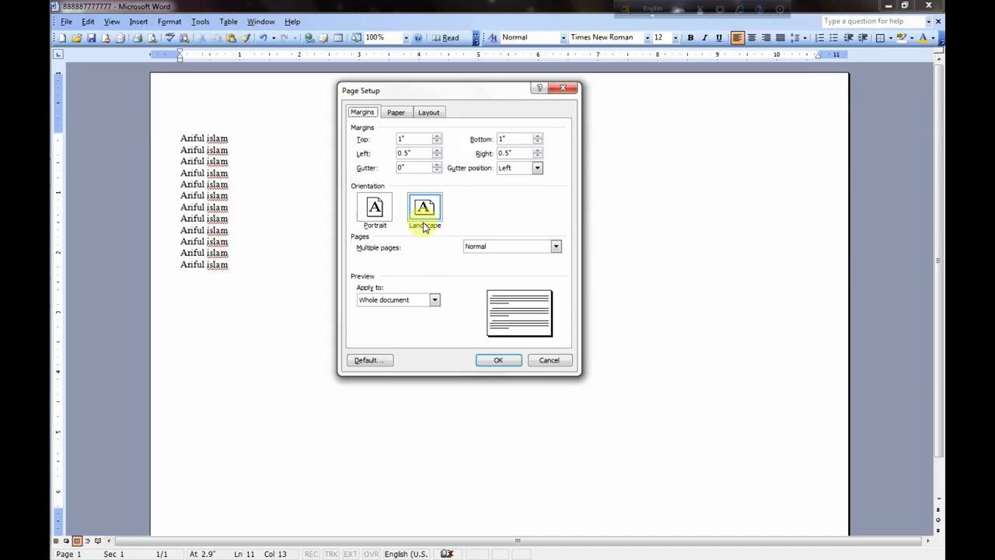
Switch the page to portrait orientation.
left_click(380, 211)
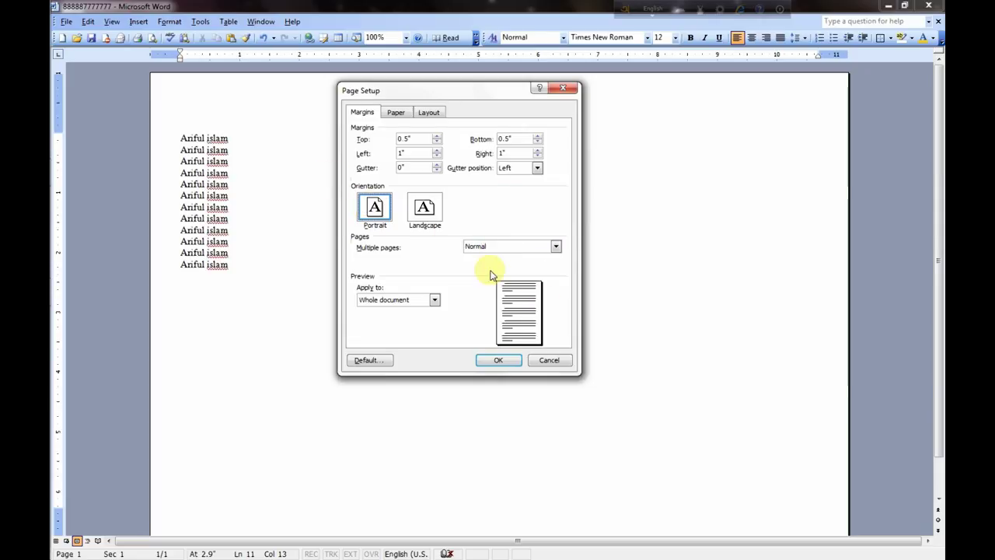
left_click(500, 360)
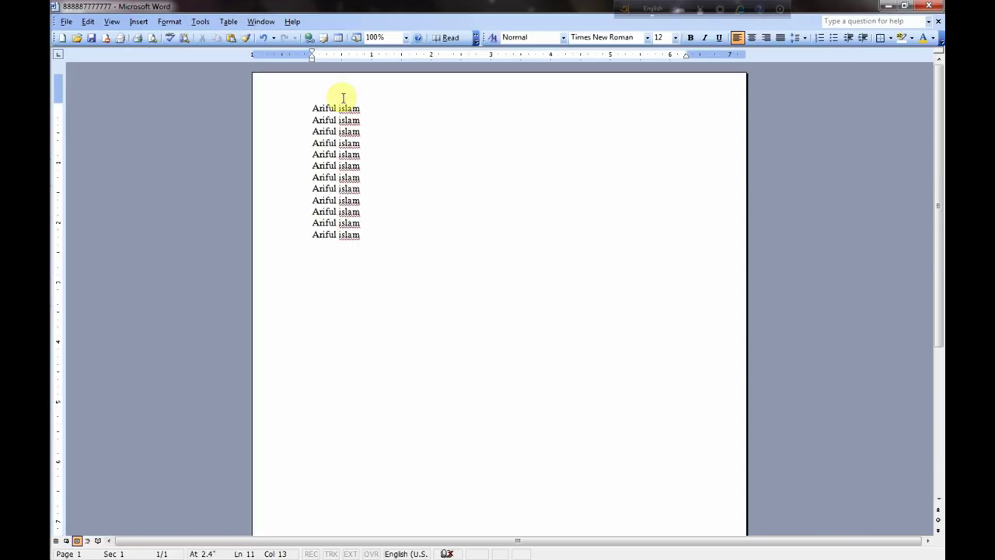
scroll(587, 314, "down", 7)
scroll(587, 313, "up", 7)
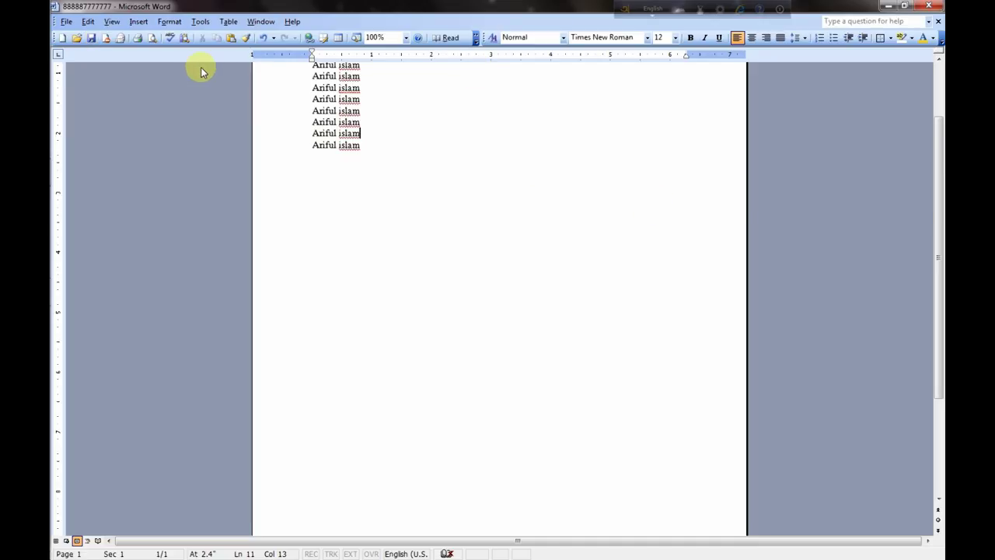
left_click(67, 22)
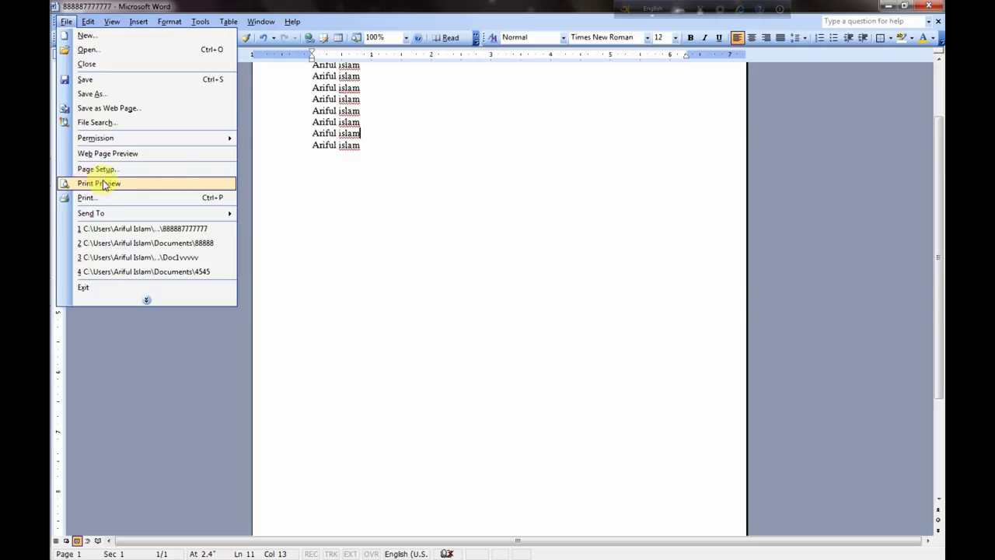
left_click(493, 148)
scroll(373, 169, "up", 3)
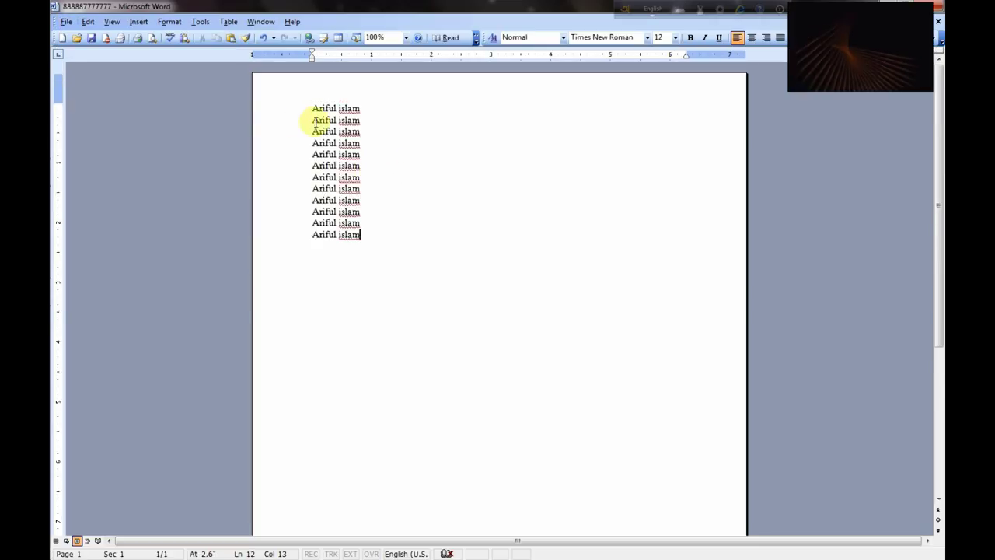
left_click(294, 143)
key("ctrl+a")
left_click(483, 202)
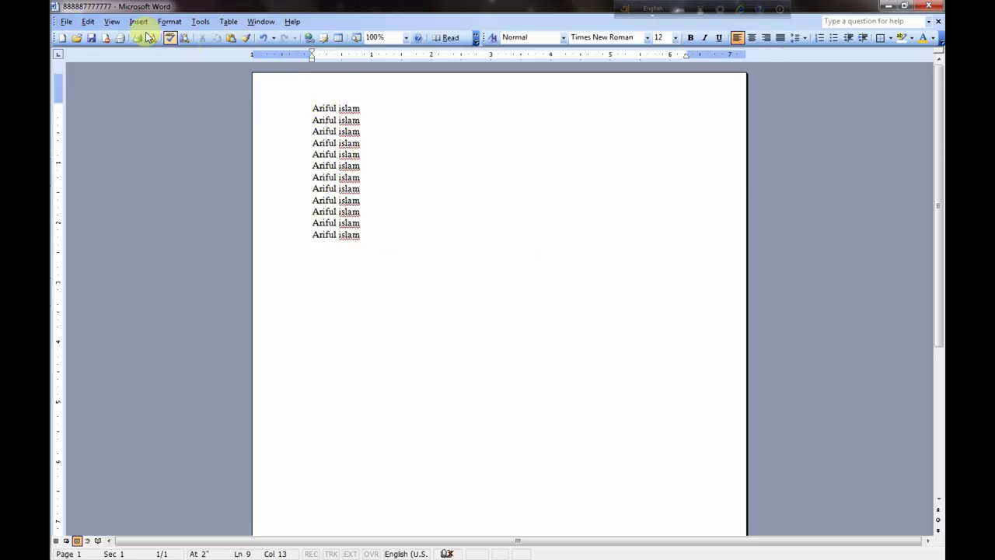
left_click(67, 21)
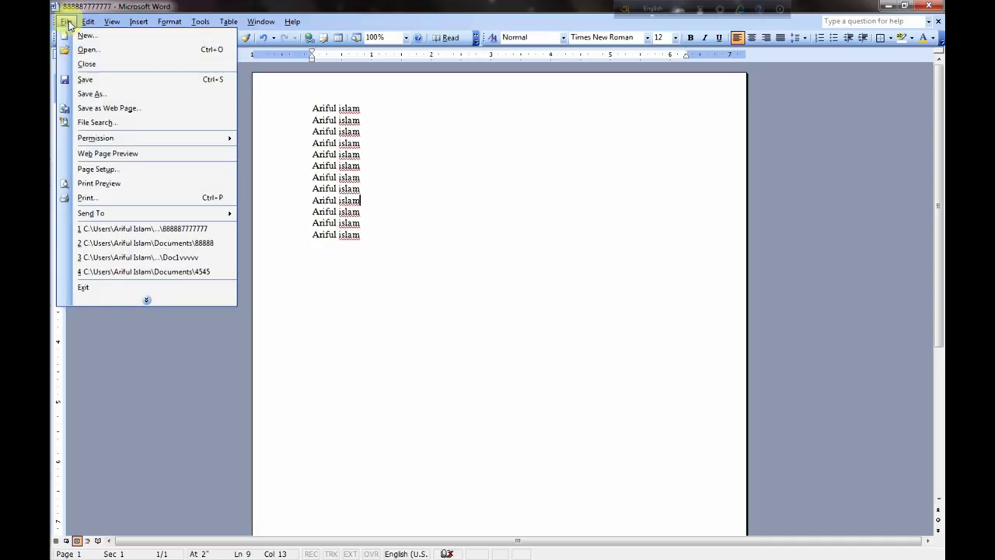
Open Print Preview, try 100% and whole-page views, then set the zoom to 200%.
left_click(101, 184)
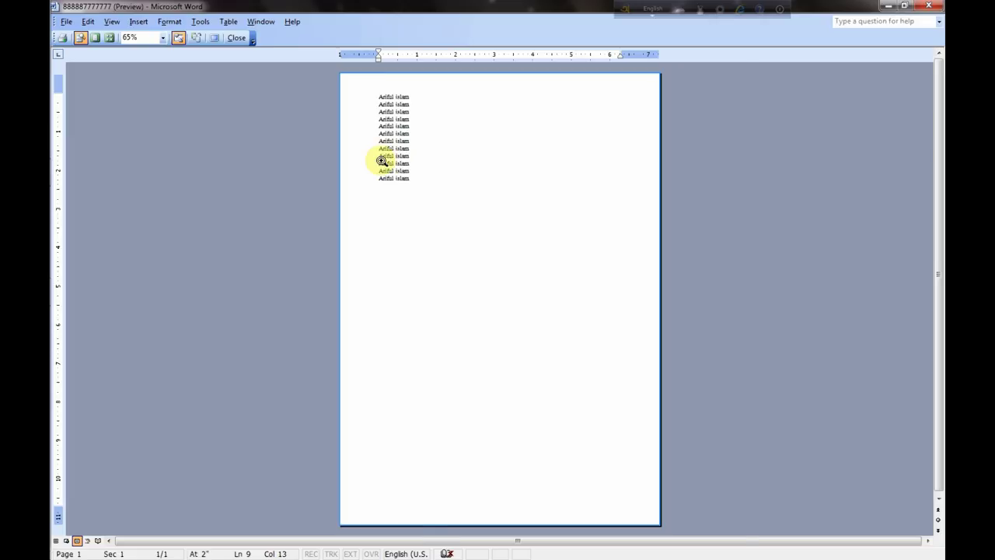
left_click(381, 160)
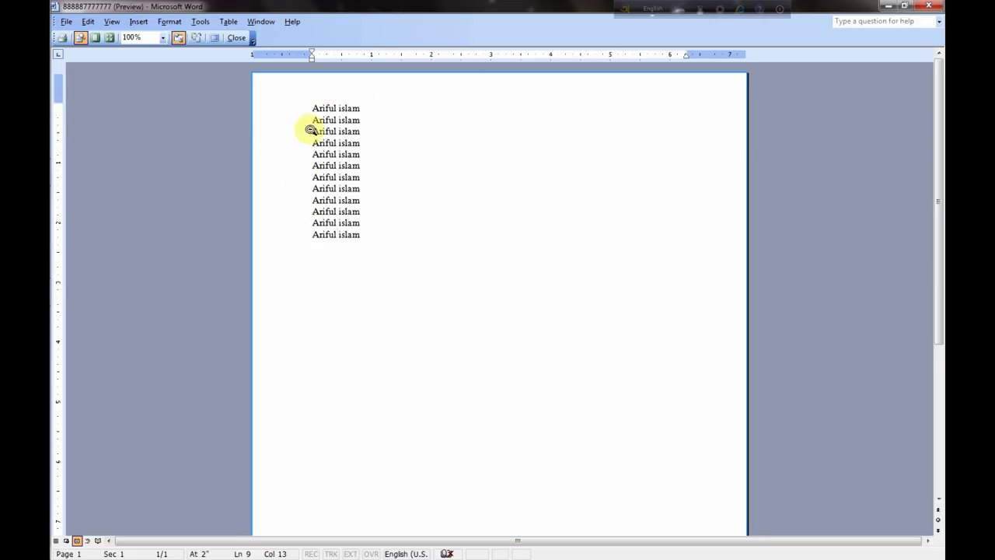
left_click(326, 224)
left_click(402, 159)
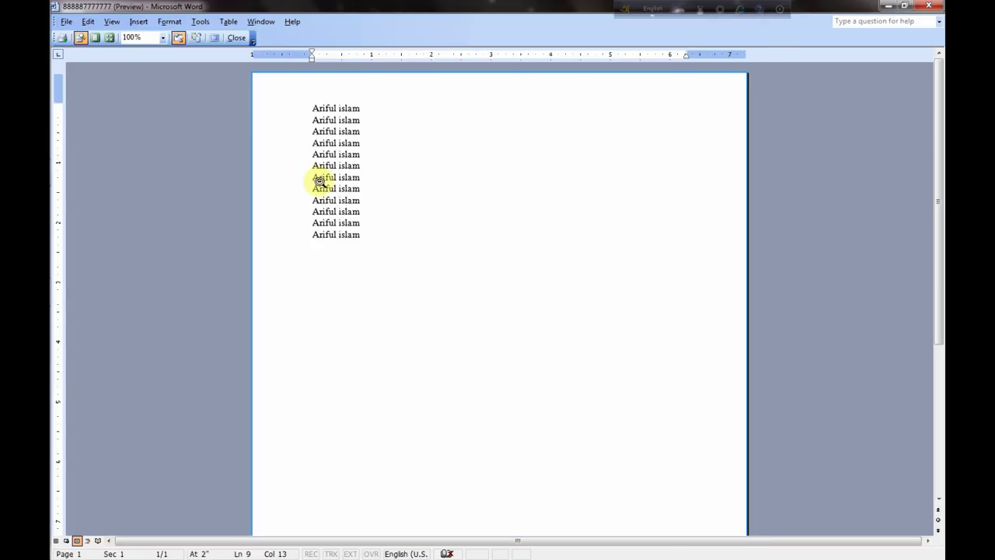
scroll(703, 210, "down", 4)
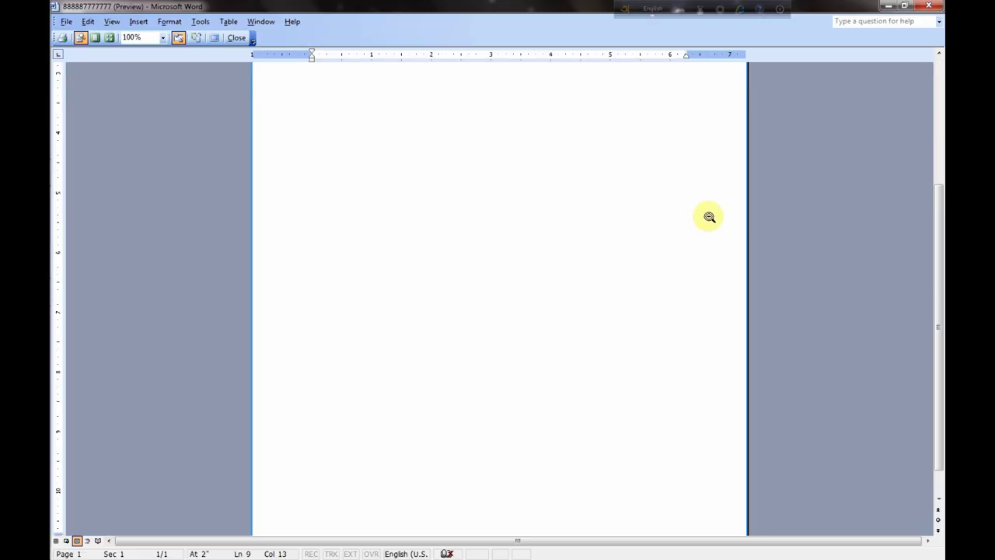
scroll(703, 233, "down", 1)
scroll(691, 256, "up", 4)
scroll(686, 249, "up", 2)
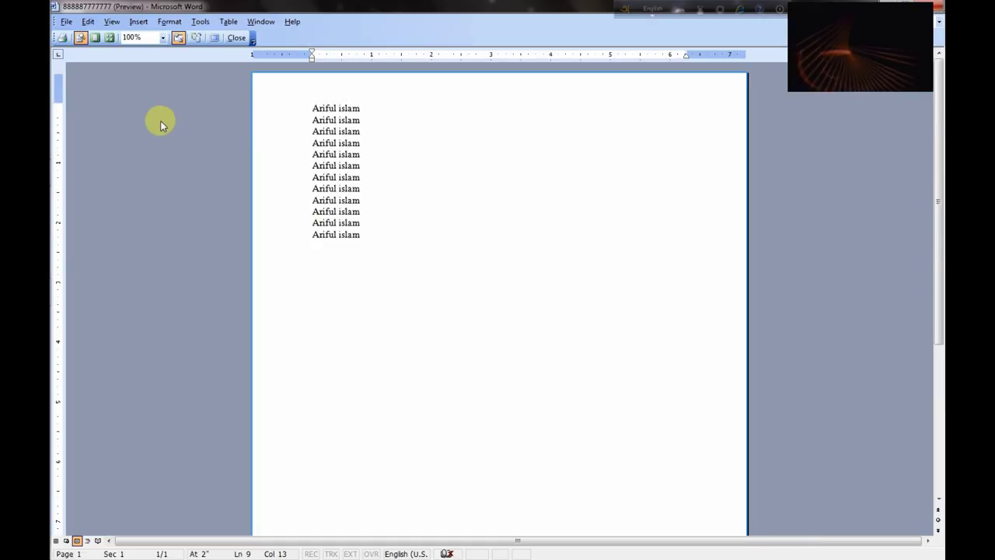
left_click(164, 41)
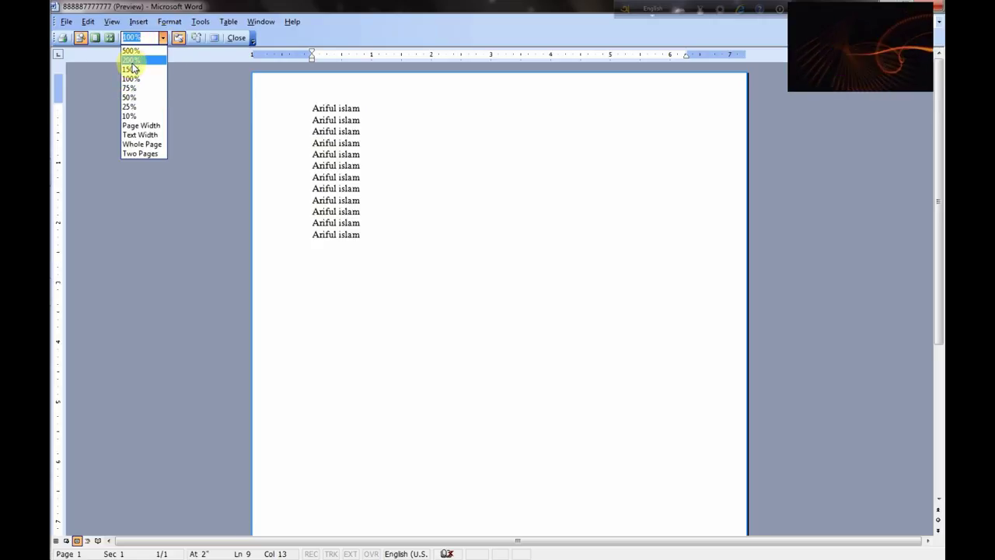
left_click(130, 60)
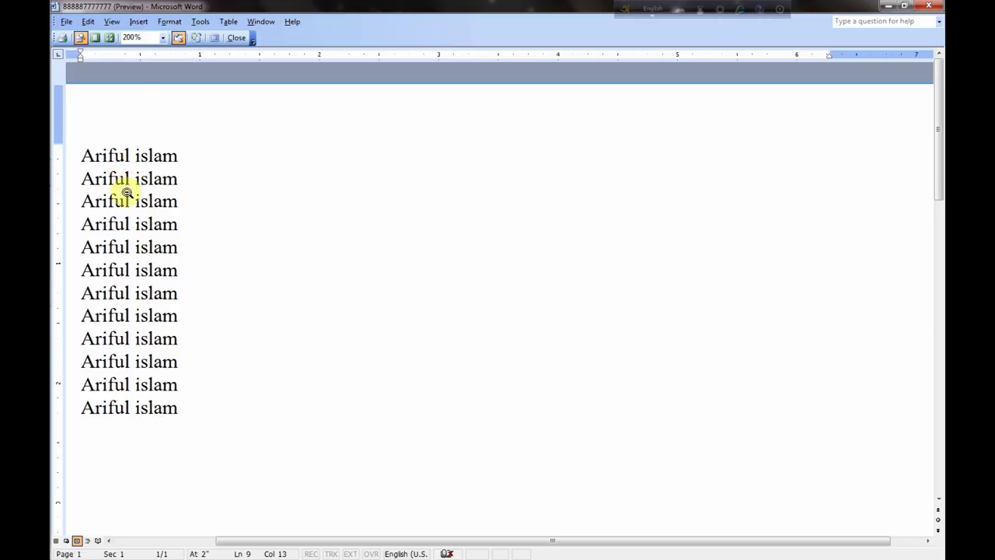
Close the preview and set up the Print dialog for pages 2,5,6,9 with 2 copies.
left_click(237, 39)
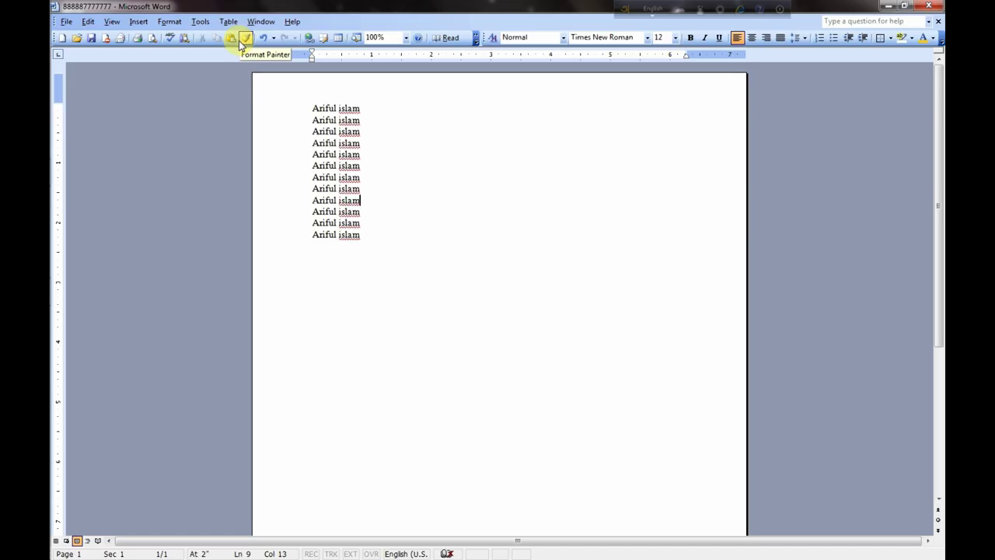
left_click(67, 22)
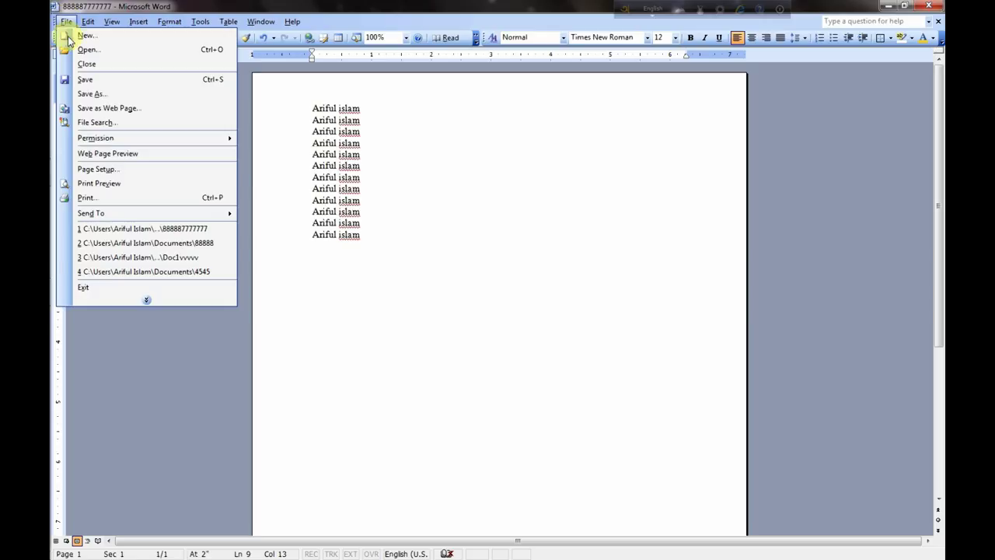
left_click(95, 202)
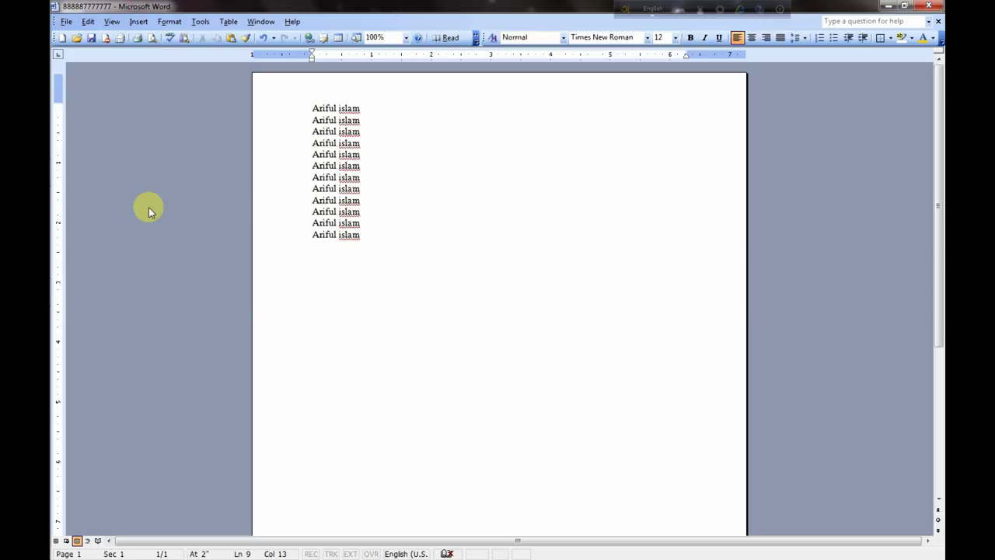
mouse_move(483, 157)
left_mouse_down()
mouse_move(394, 104)
mouse_move(490, 110)
left_mouse_up()
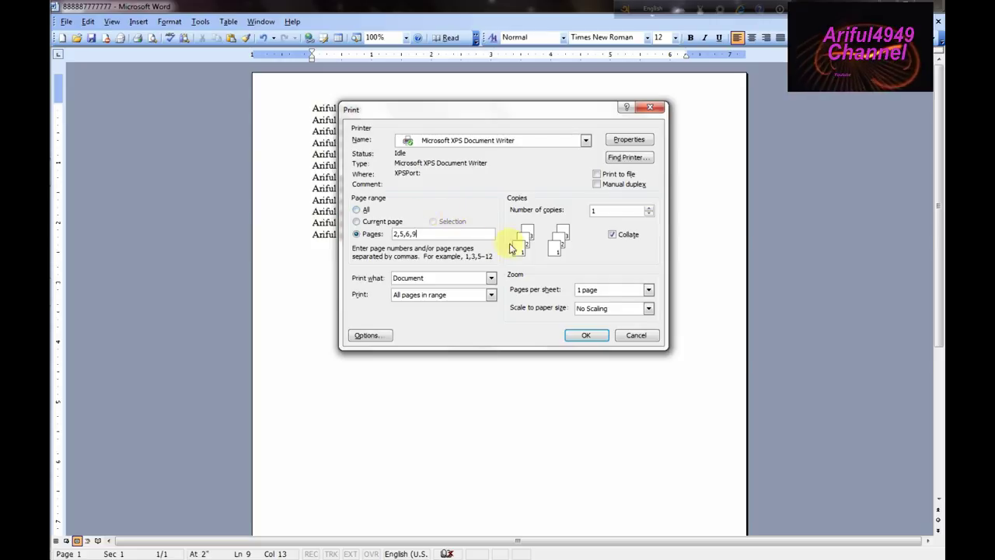
left_click(645, 215)
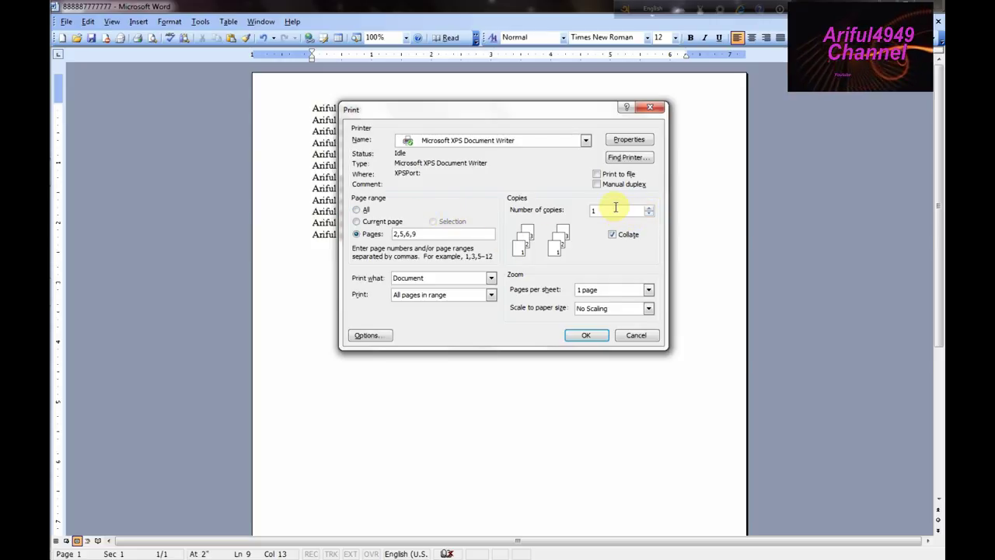
double_click(592, 210)
type("2")
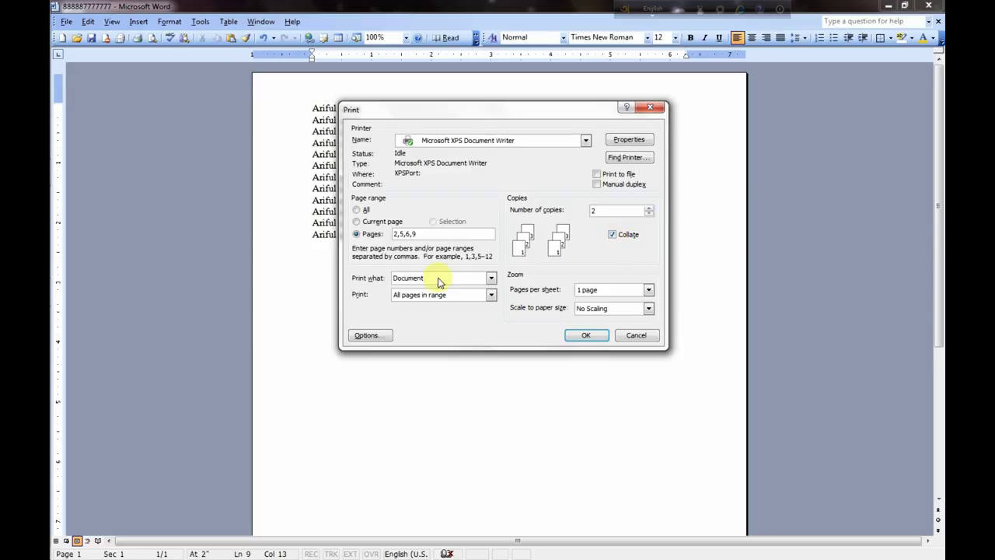
Review the Print what, Pages per sheet and Print lists, then target only the current page.
left_click(491, 279)
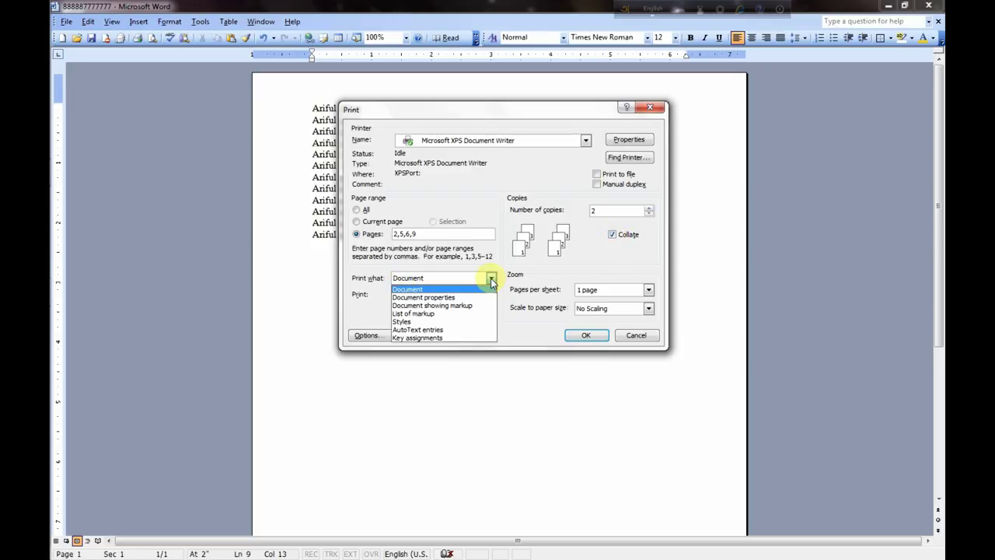
left_click(491, 279)
left_click(648, 290)
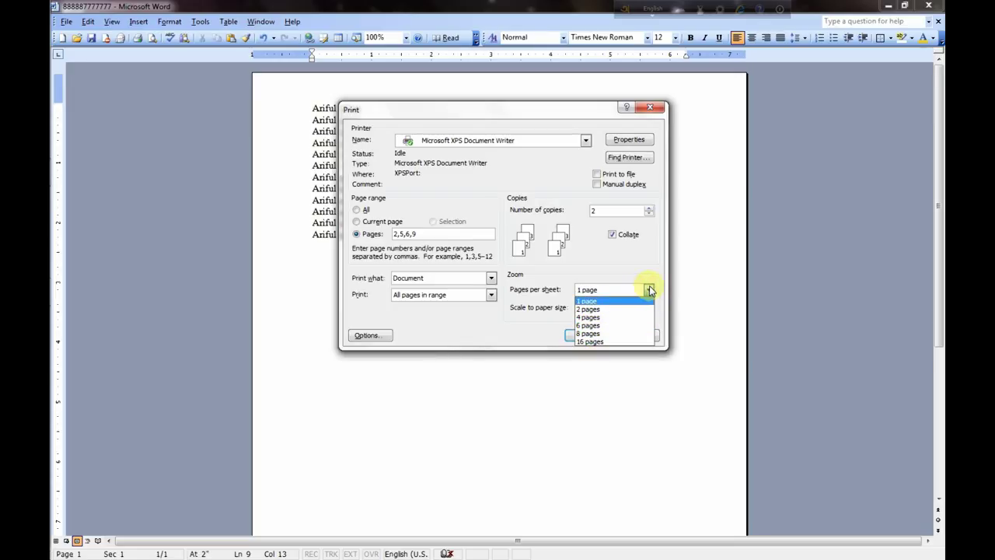
left_click(648, 289)
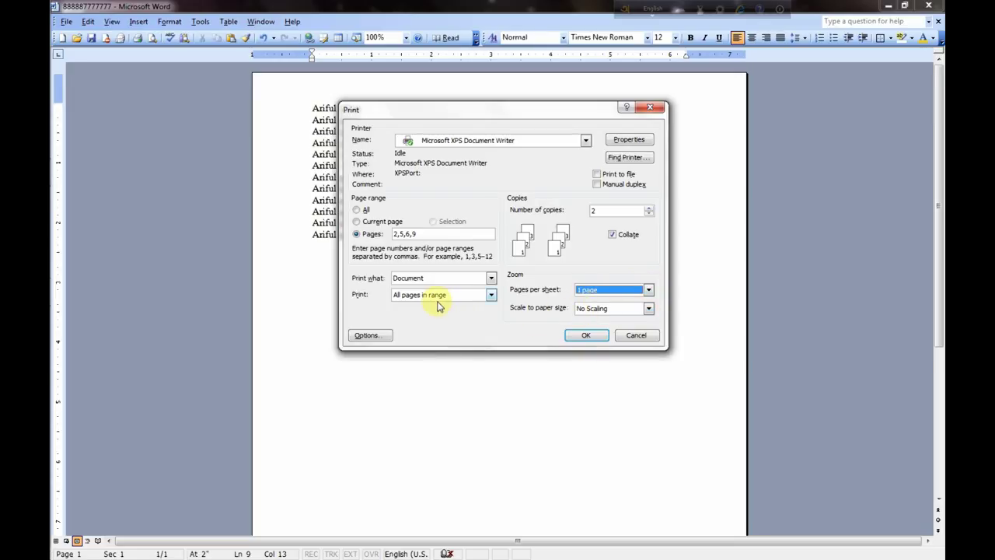
left_click(492, 295)
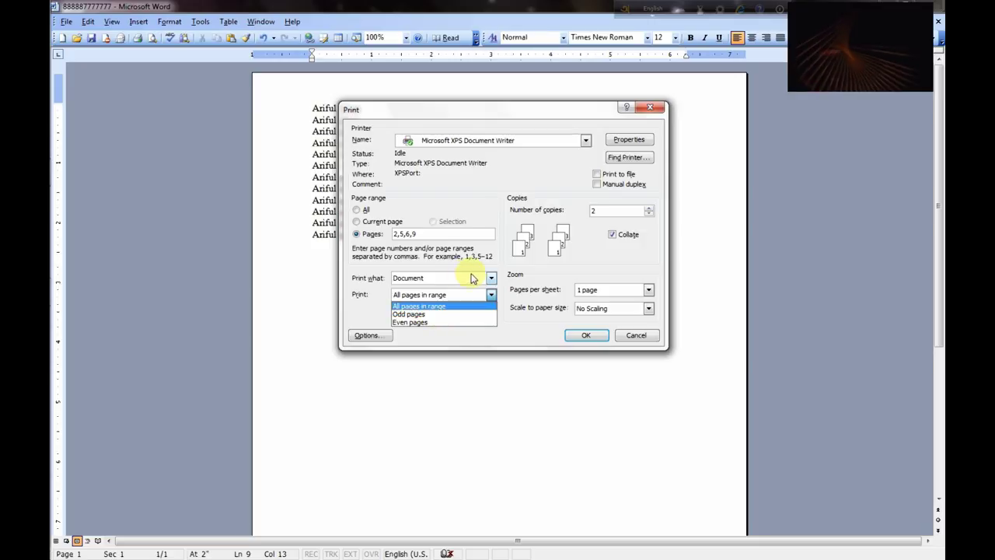
left_click(417, 282)
left_click(492, 277)
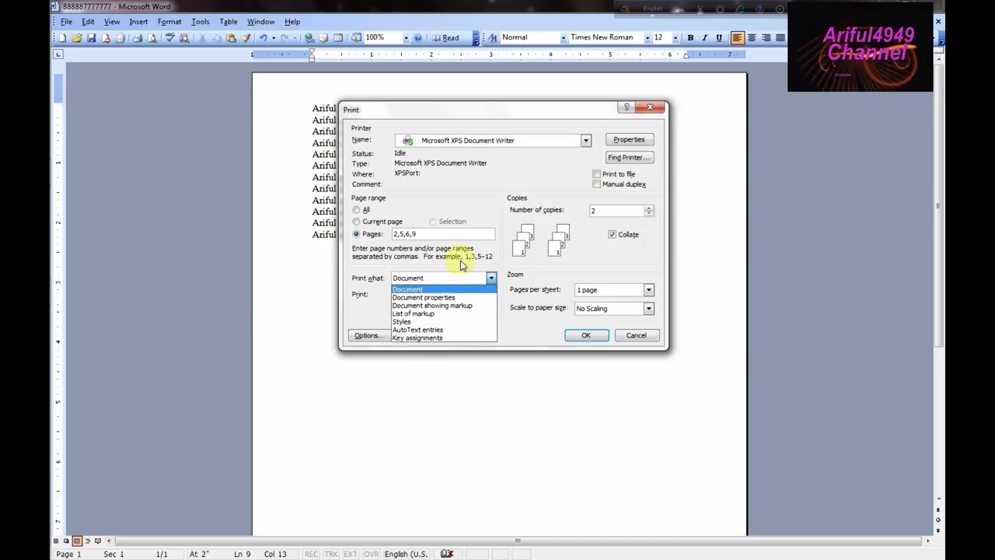
left_click(511, 303)
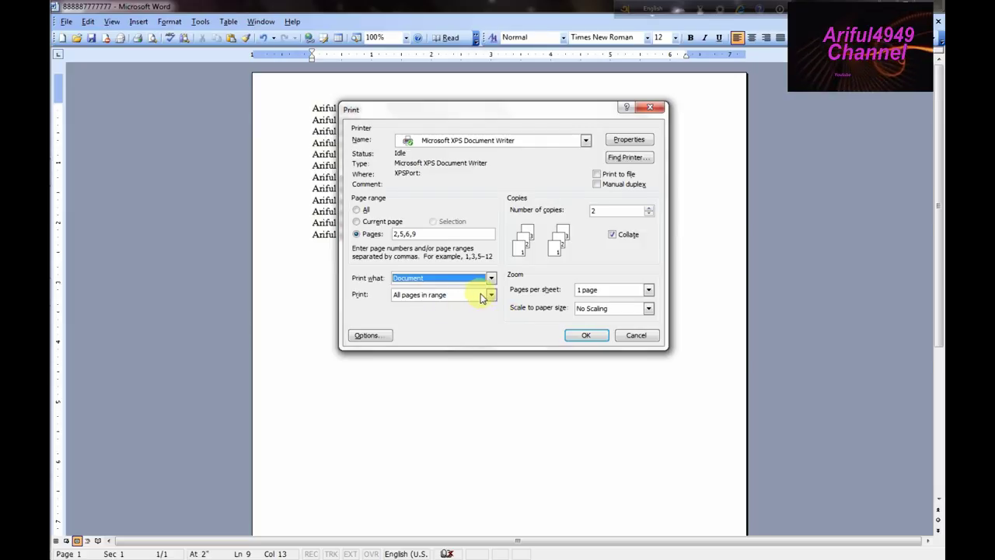
left_click(480, 294)
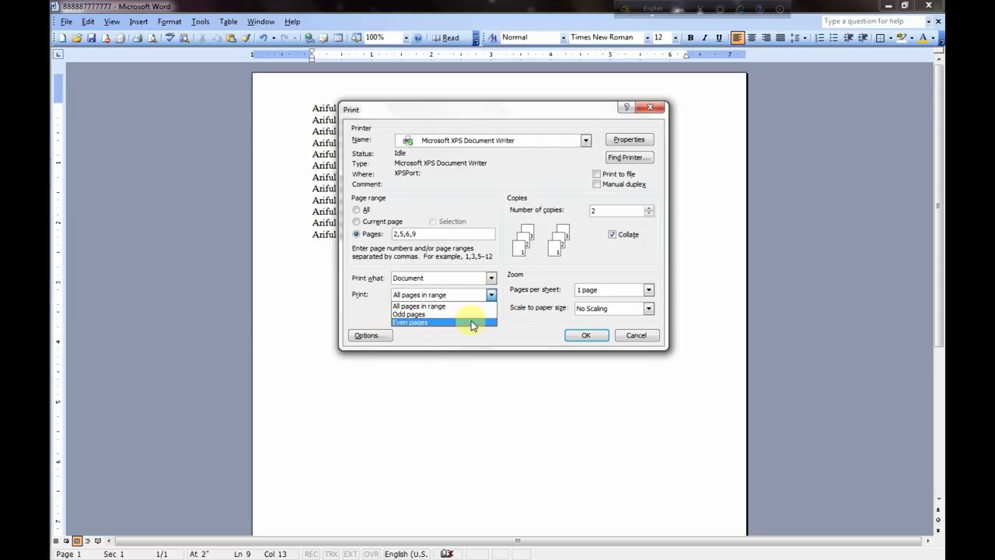
left_click(517, 340)
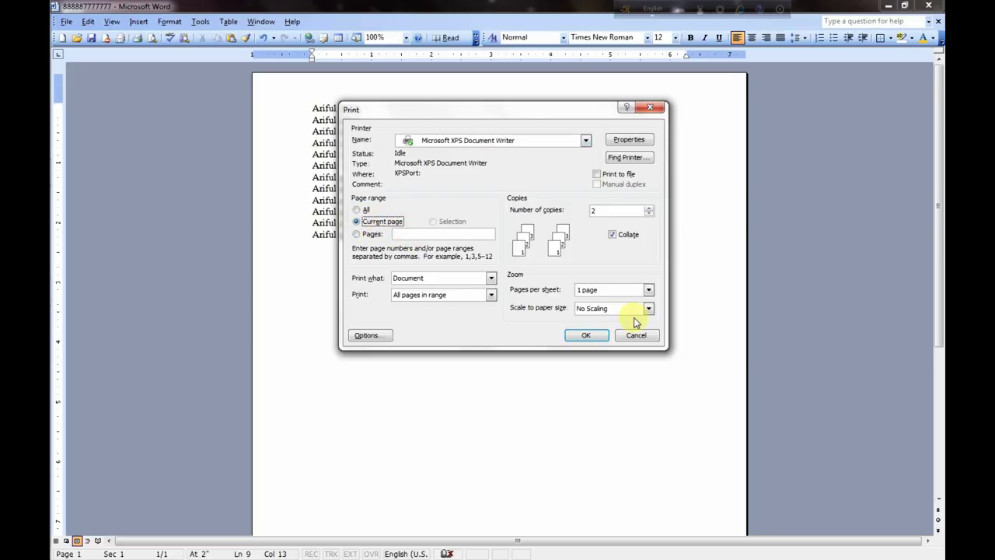
Print 2 copies of the current page to Microsoft XPS Document Writer.
left_click(586, 335)
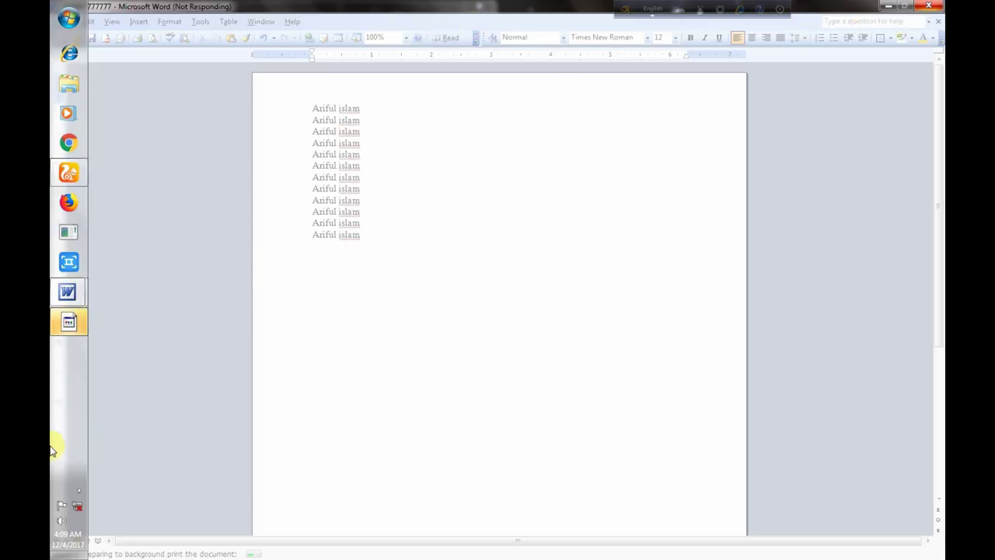
Look through the File and Edit menus, then exit Word 2003.
left_click(80, 492)
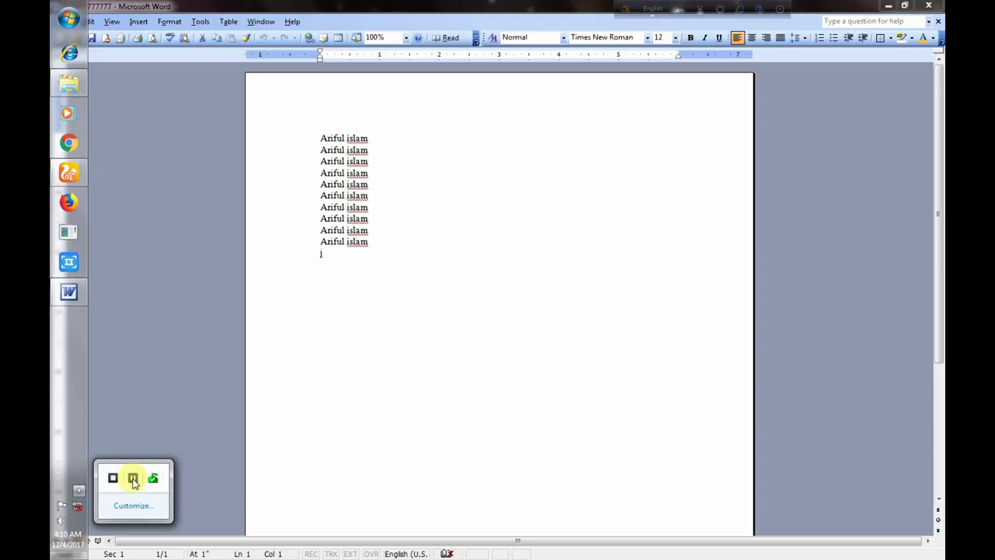
left_click(133, 479)
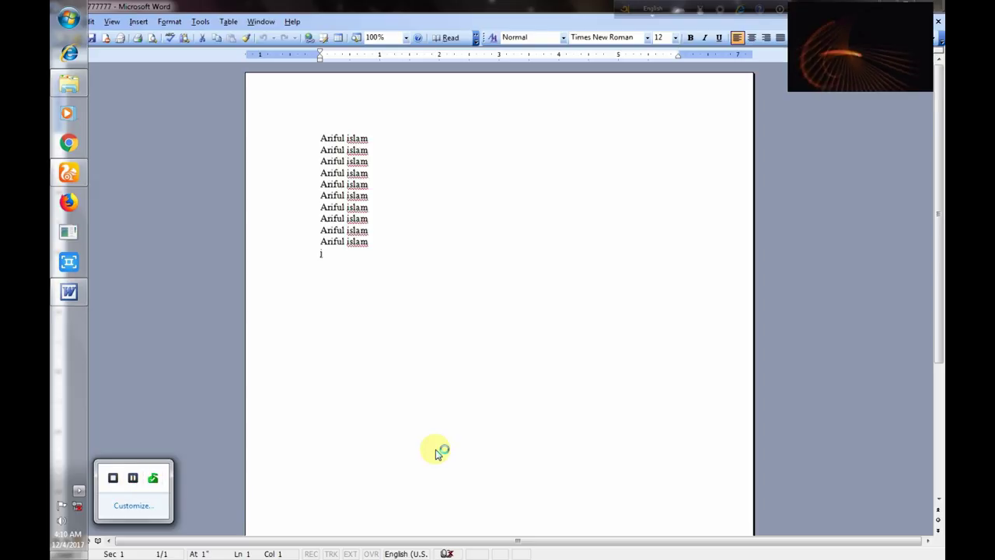
key("shift+Down")
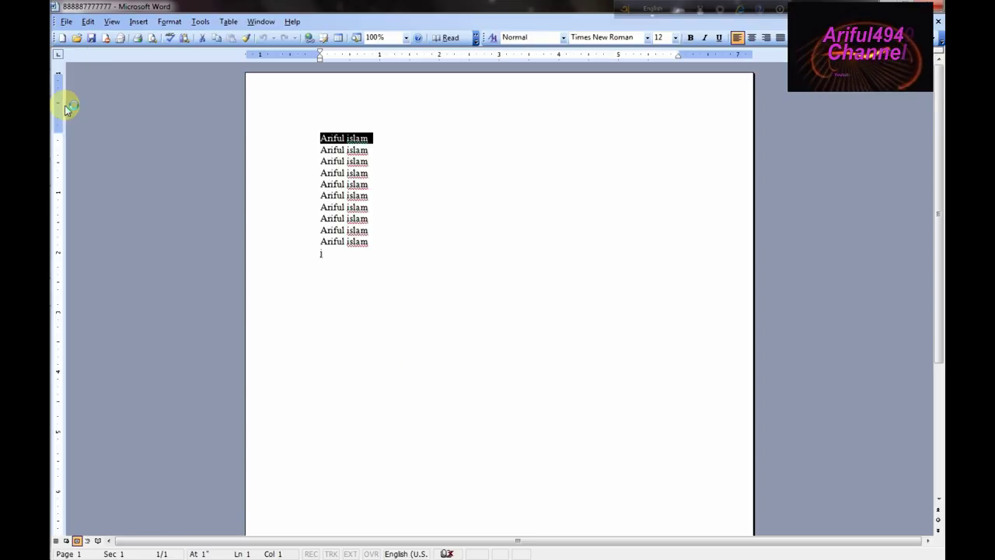
left_click(66, 22)
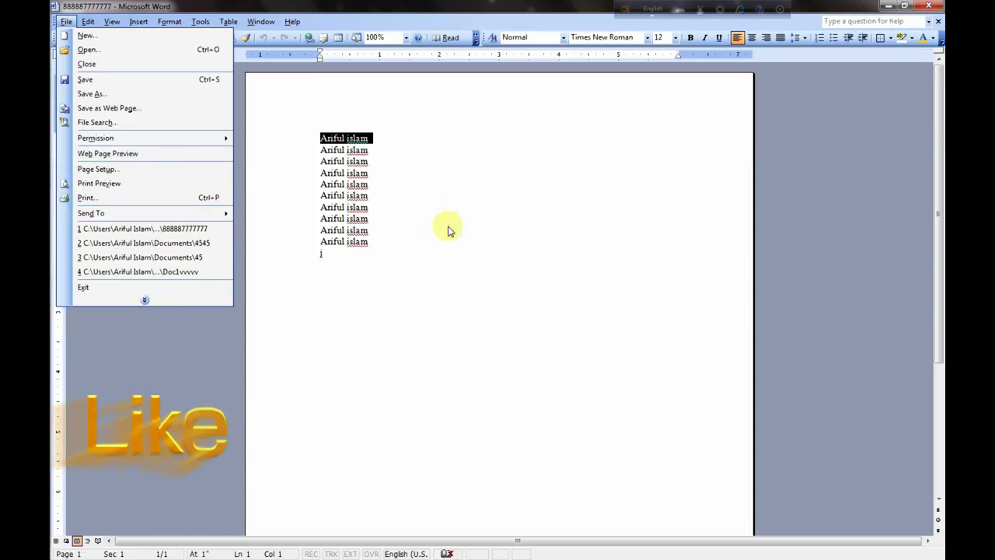
left_click(550, 117)
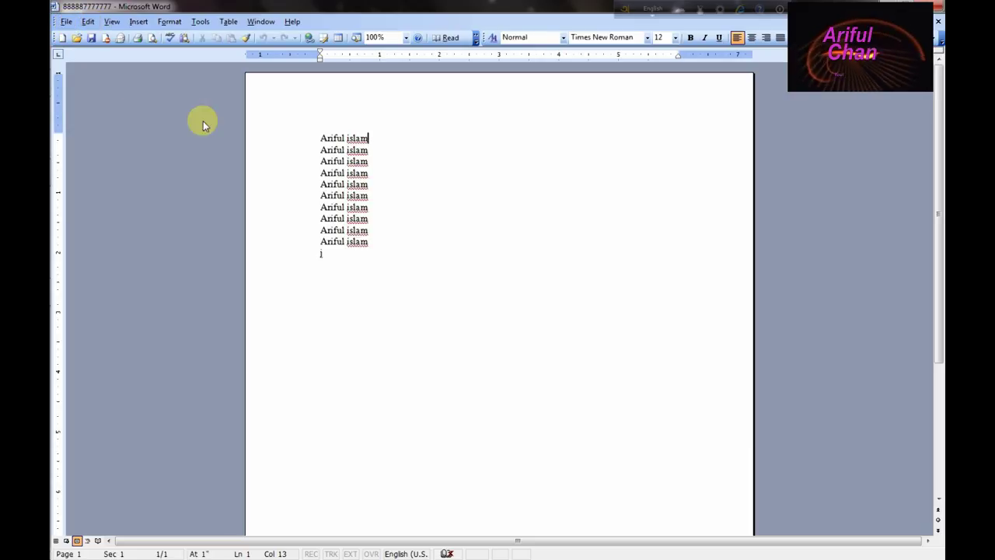
left_click(91, 22)
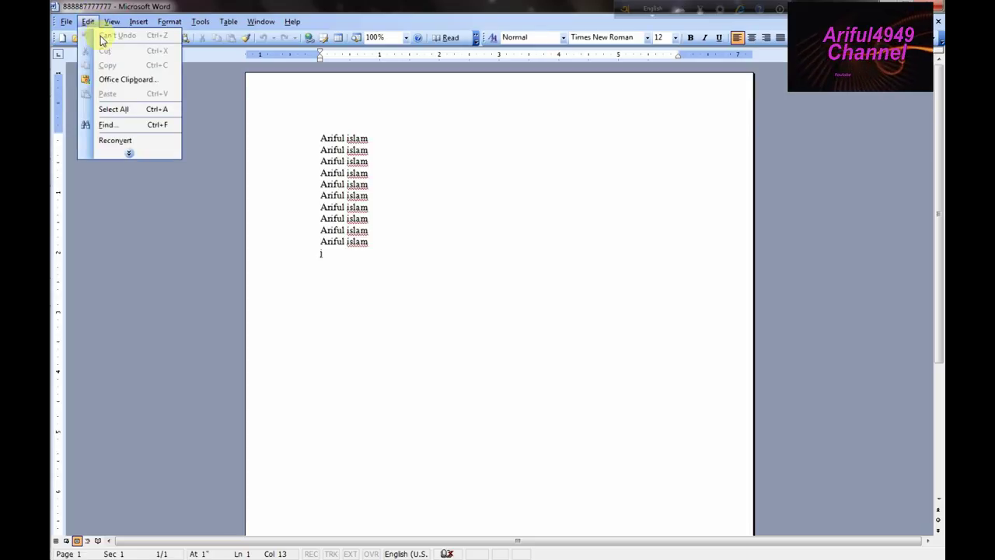
left_click(221, 232)
left_click(64, 22)
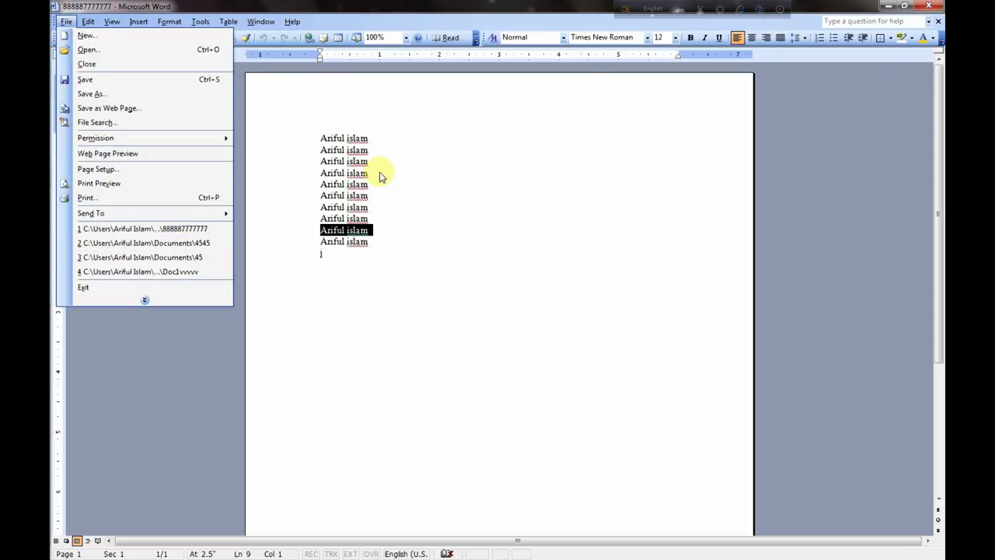
left_click(85, 288)
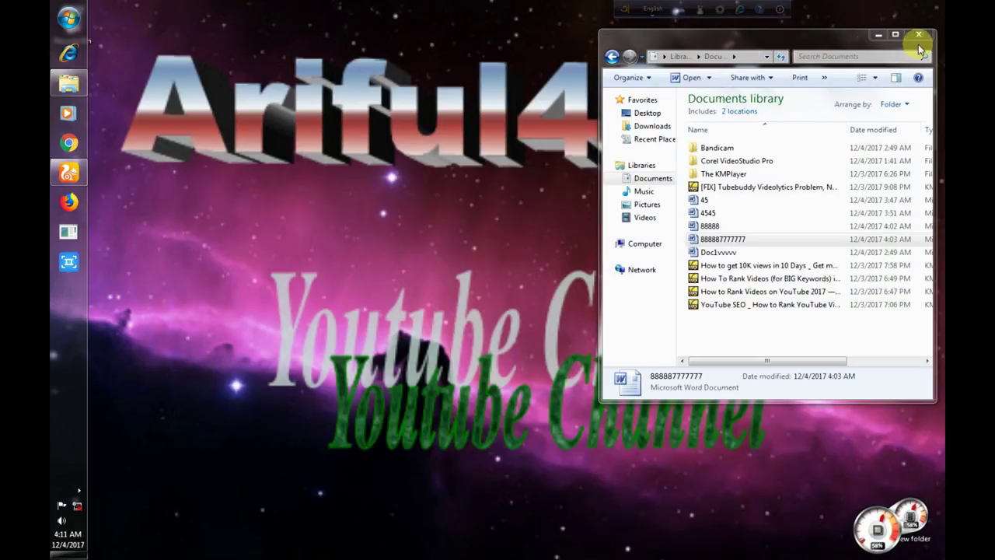
Close the Documents library window and refresh the desktop from its right-click menu.
left_click(918, 35)
right_click(373, 47)
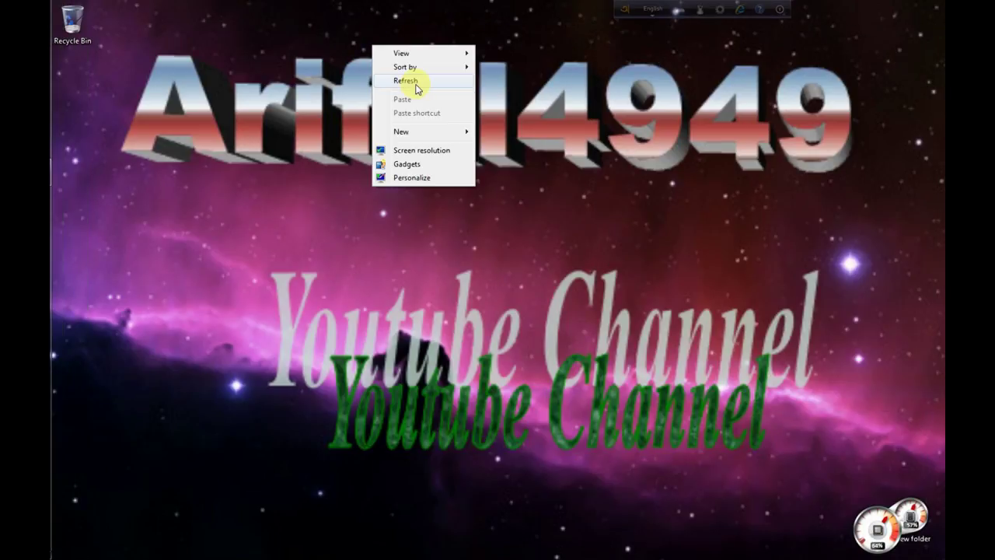
left_click(416, 82)
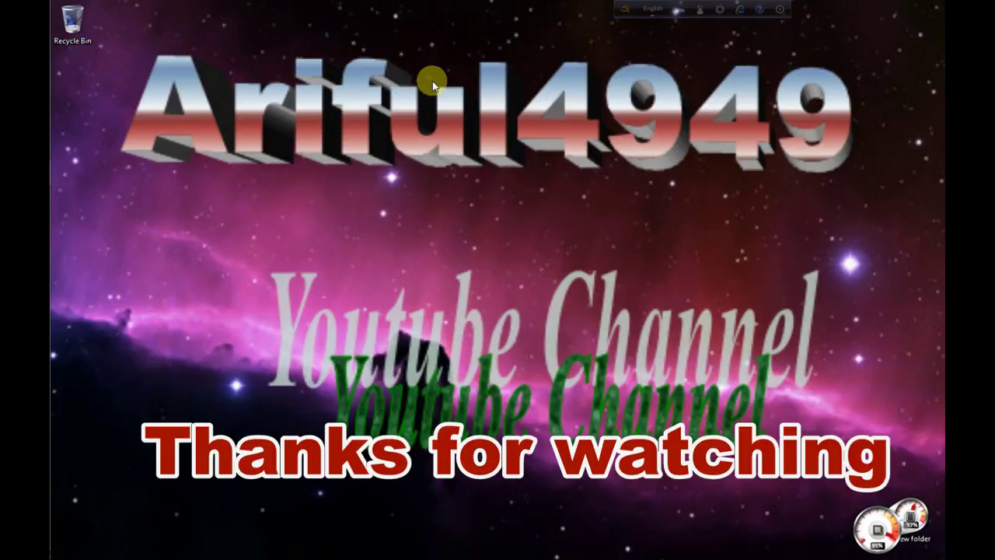
mouse_move(69, 173)
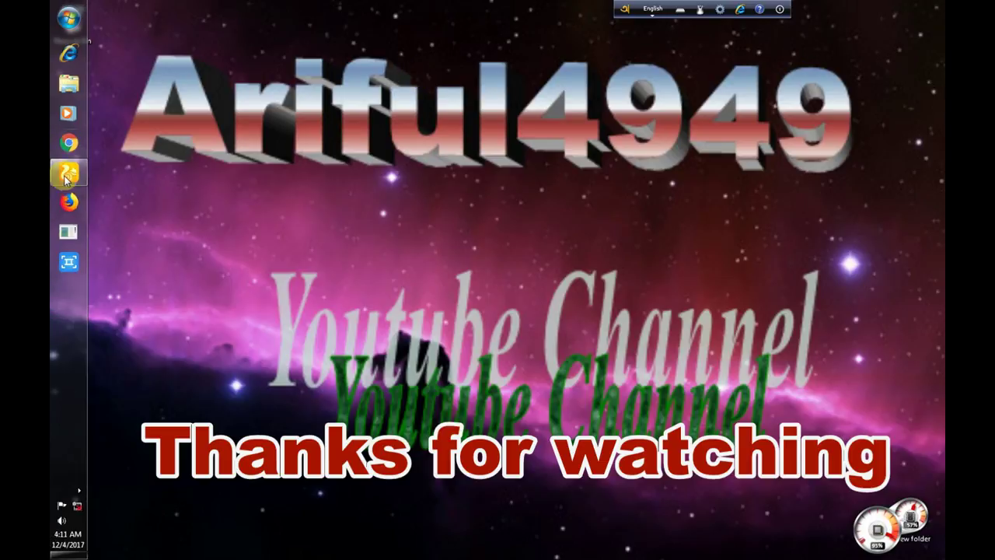
left_click(80, 491)
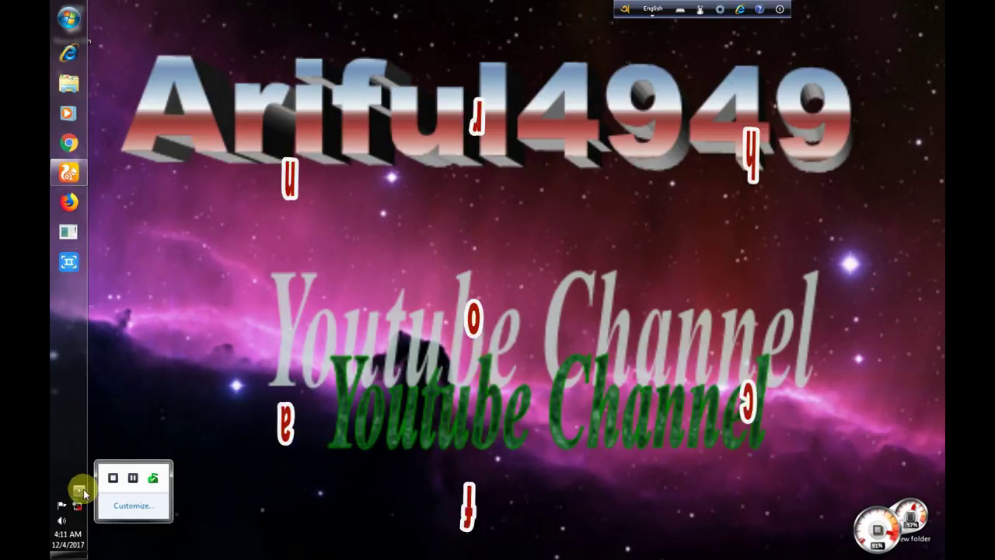